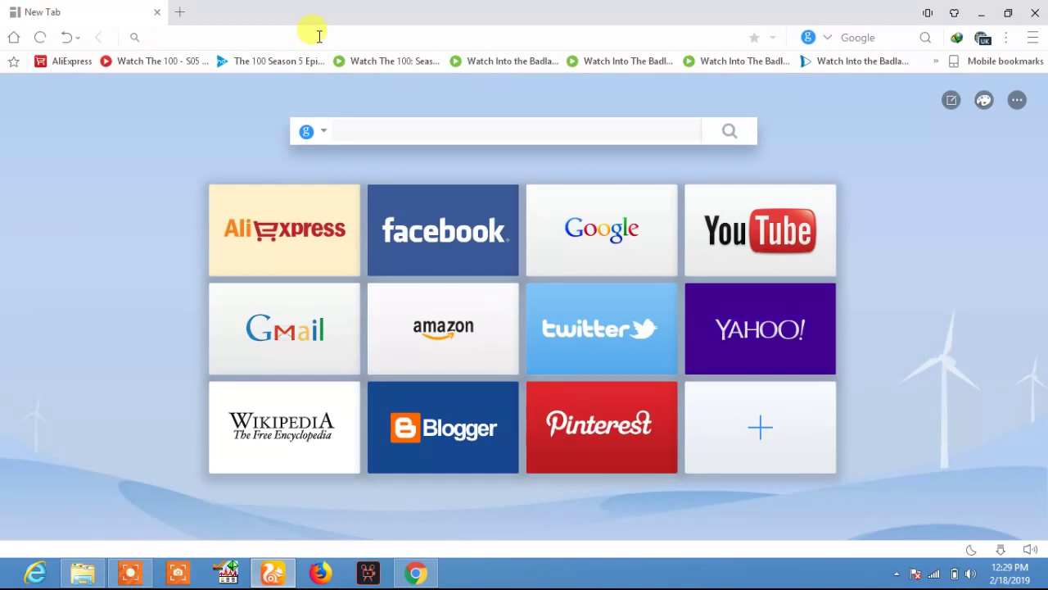
Search the web for the crystallography open database.
{"action": "type", "text": "crystal"}
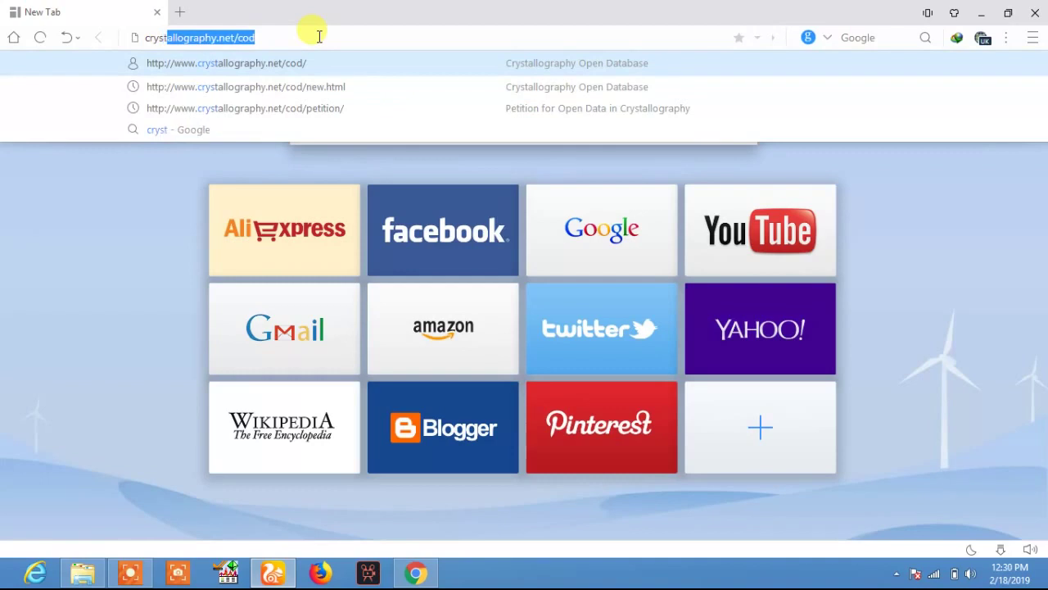
{"action": "type", "text": "log"}
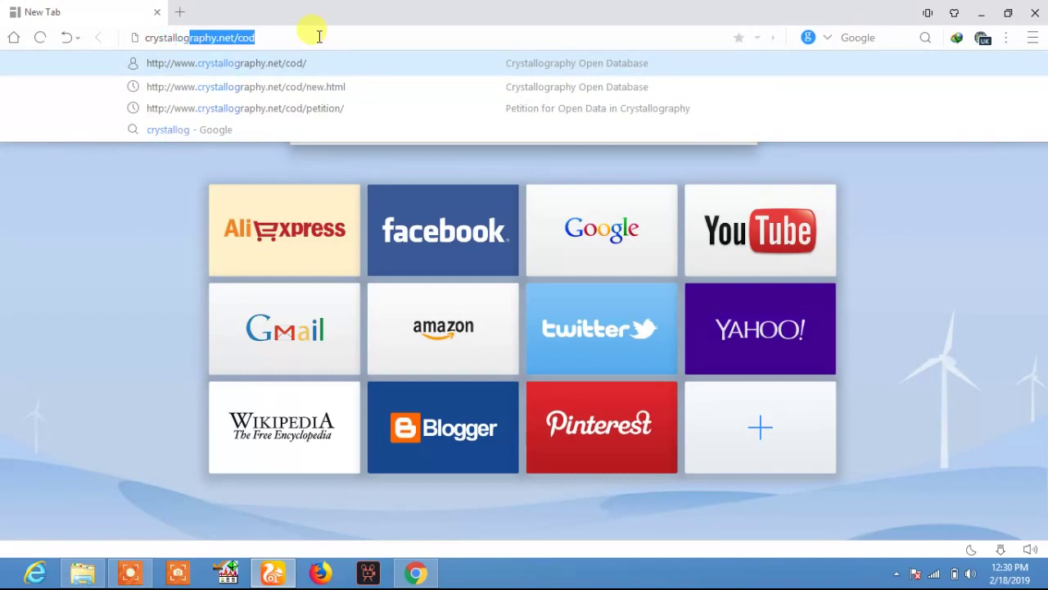
{"action": "type", "text": "prahy opn"}
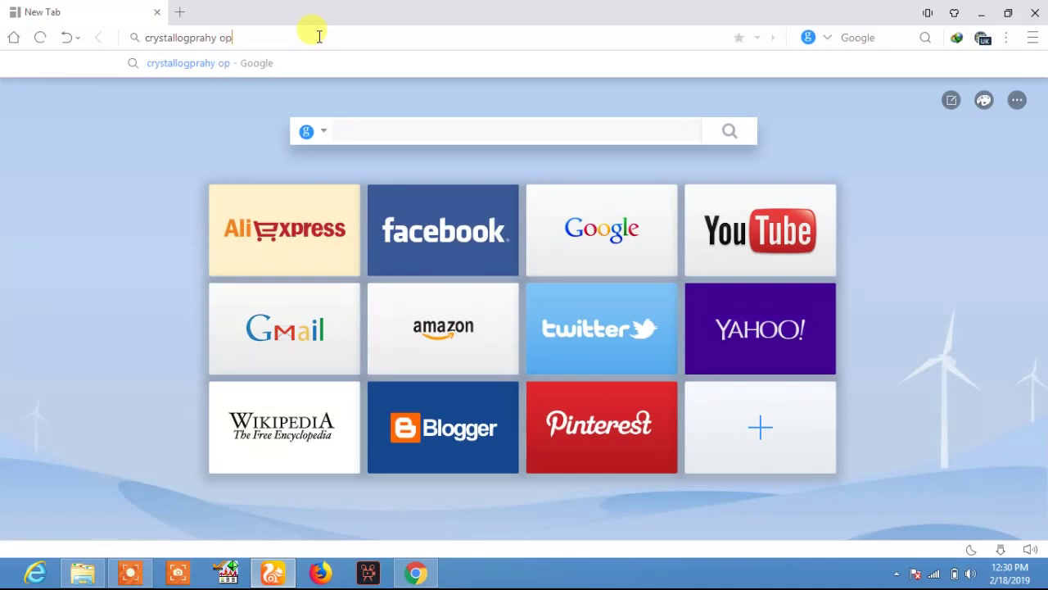
{"action": "key", "text": "BackSpace"}
{"action": "type", "text": "en database"}
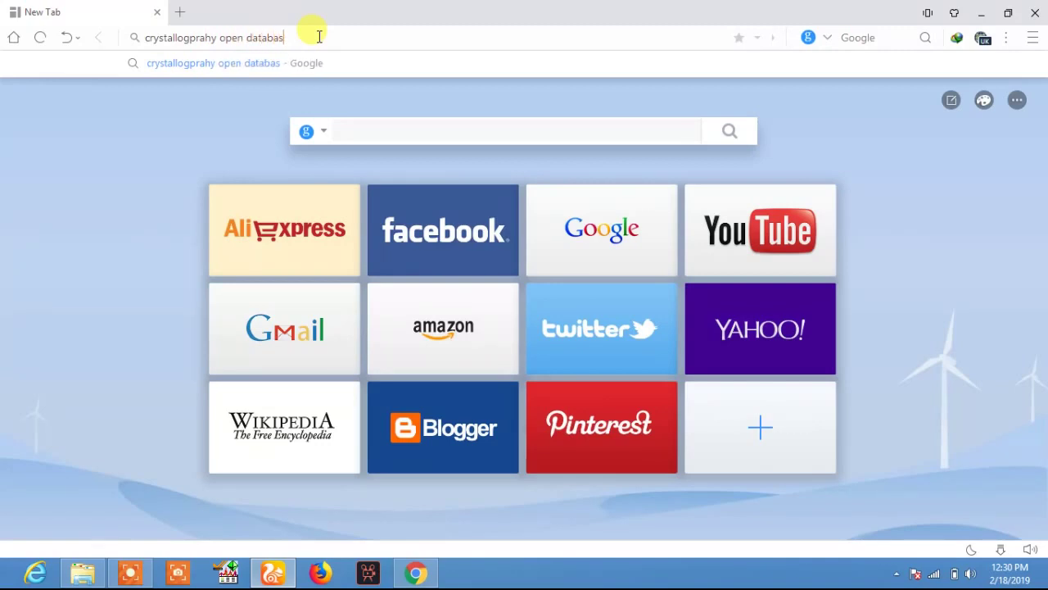
{"action": "key", "text": "Return"}
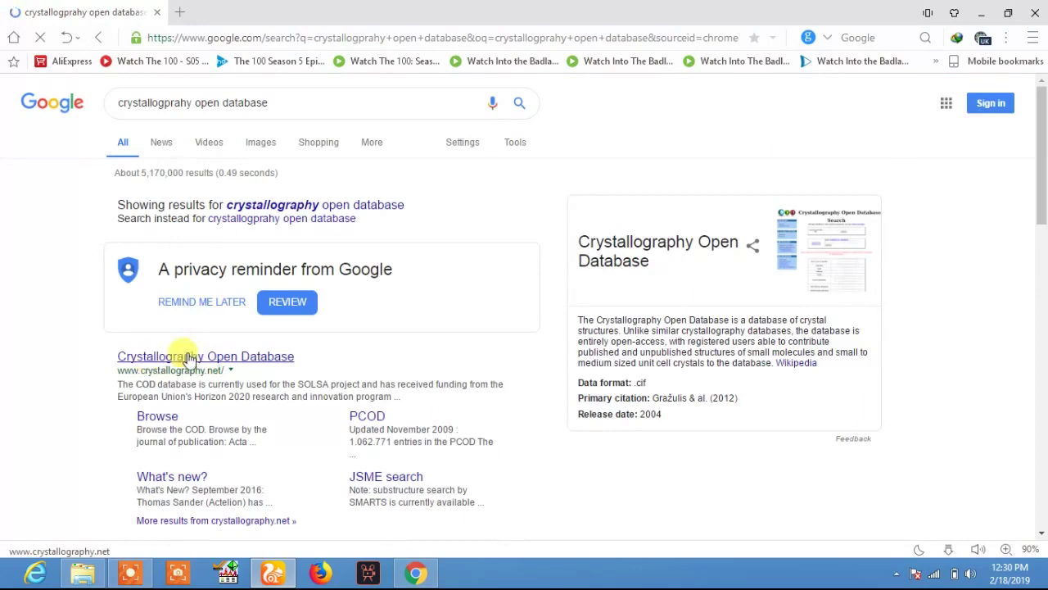
Open the Crystallography Open Database search result in a new tab and switch to that tab.
{"action": "right_click", "coordinate": [209, 363]}
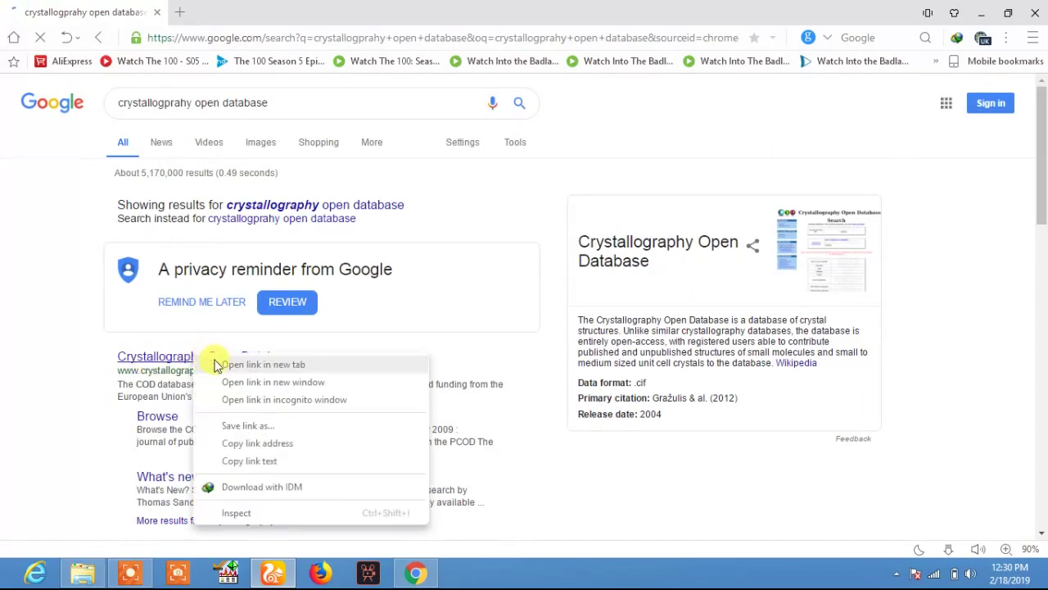
{"action": "left_click", "coordinate": [223, 365]}
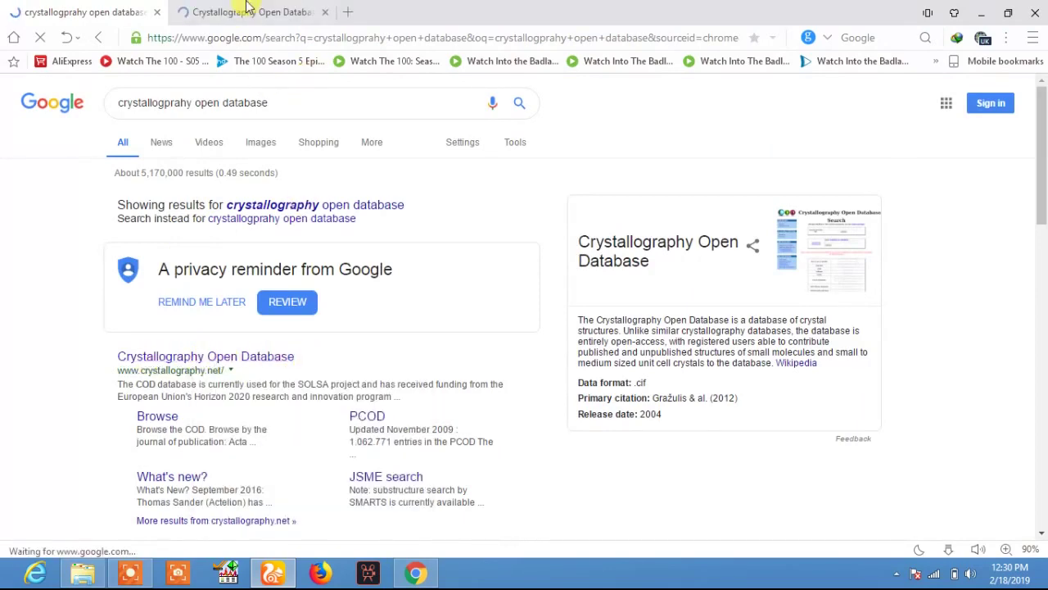
{"action": "left_click", "coordinate": [243, 12]}
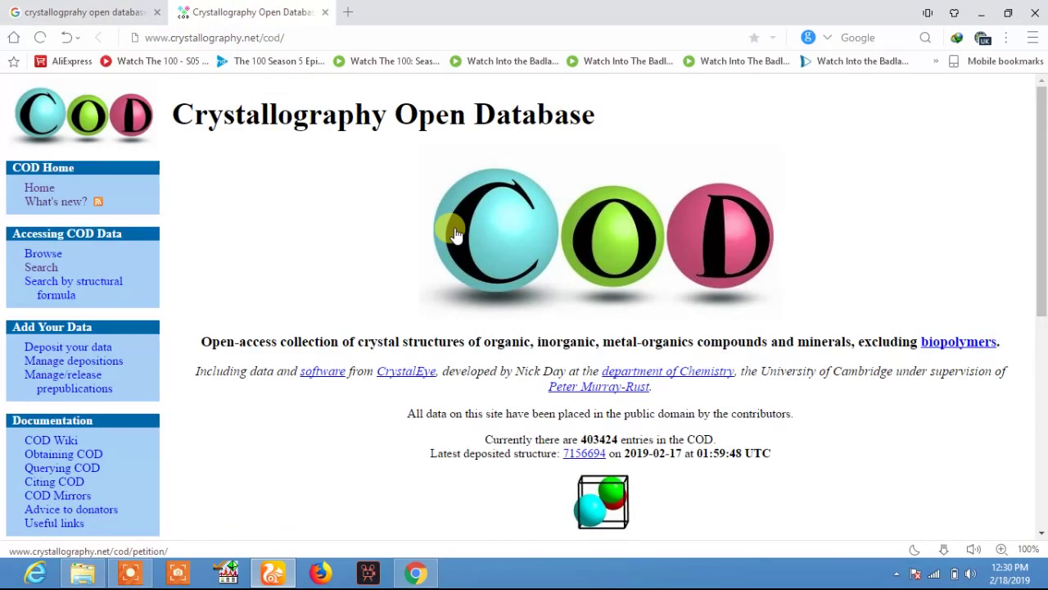
Open the database's Search page and review its search fields, from COD ID and text words to the filters and cell parameters.
{"action": "left_click", "coordinate": [41, 268]}
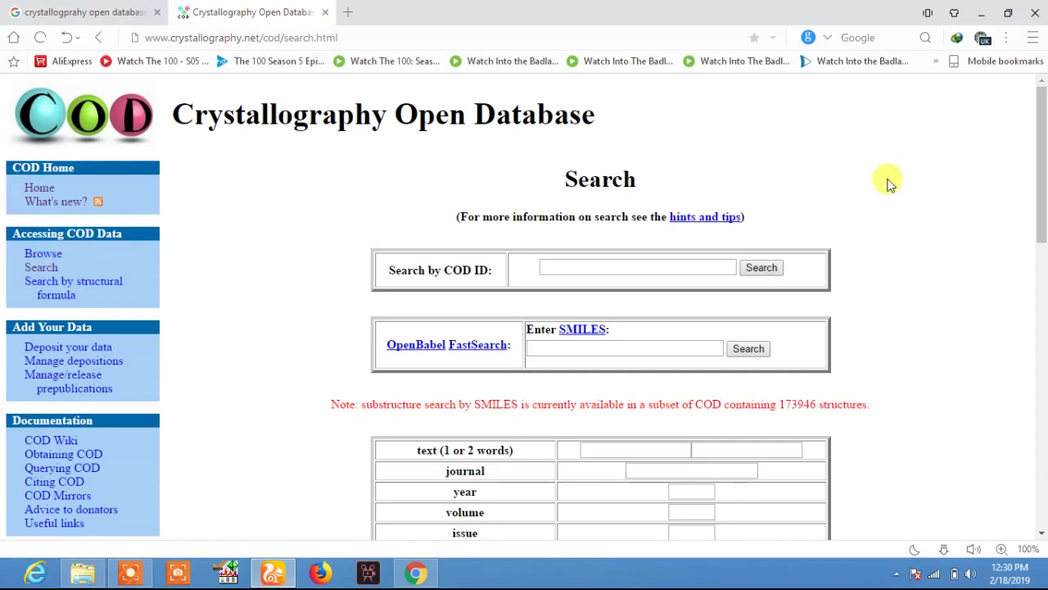
{"action": "left_click_drag", "start_coordinate": [1041, 127], "coordinate": [1042, 164]}
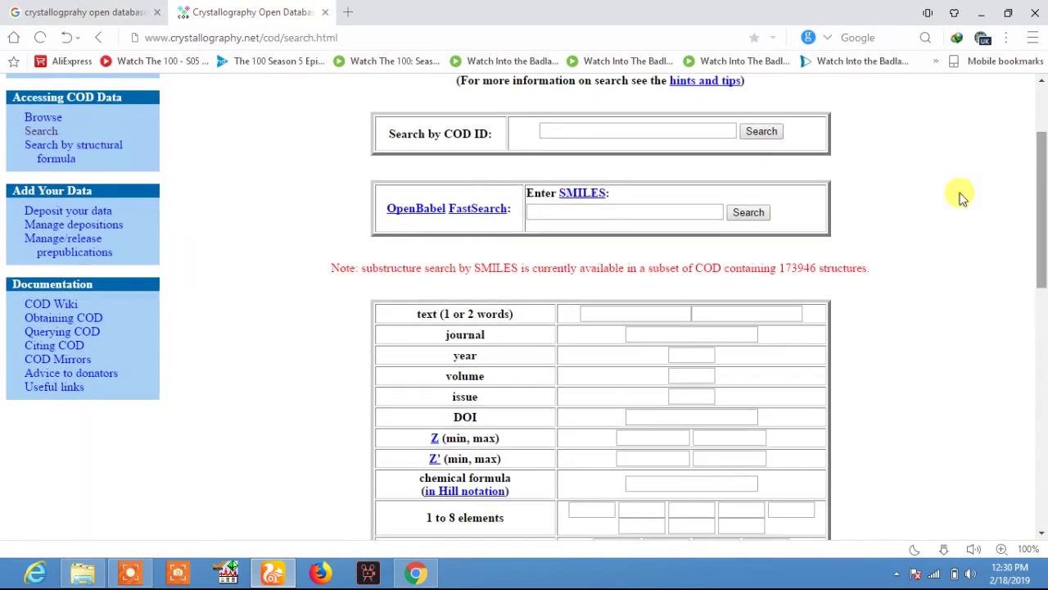
{"action": "left_click_drag", "start_coordinate": [379, 135], "coordinate": [497, 137]}
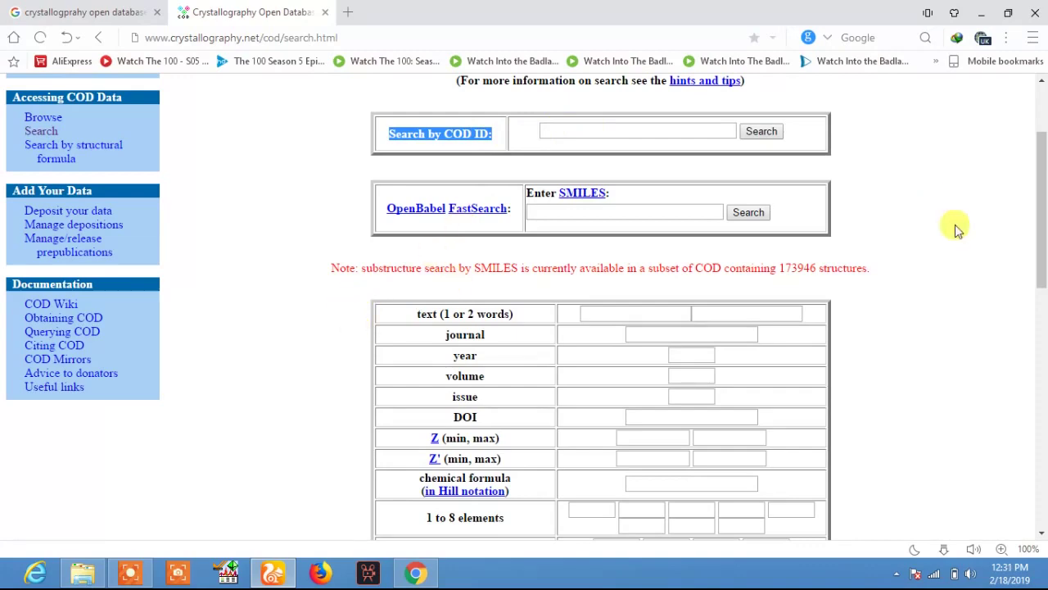
{"action": "left_click_drag", "start_coordinate": [1042, 205], "coordinate": [1042, 257]}
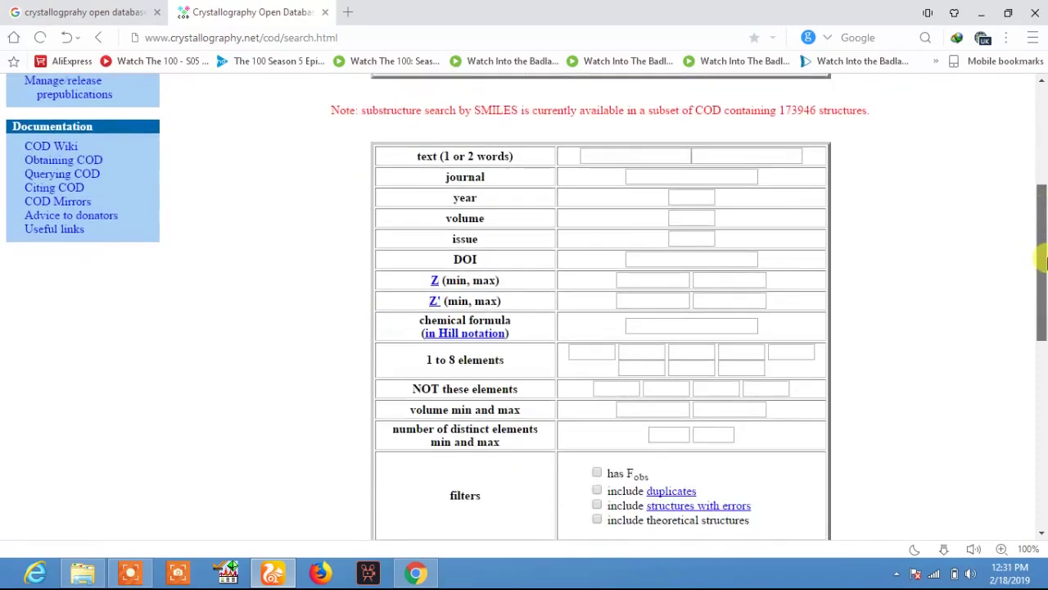
{"action": "left_click", "coordinate": [627, 154]}
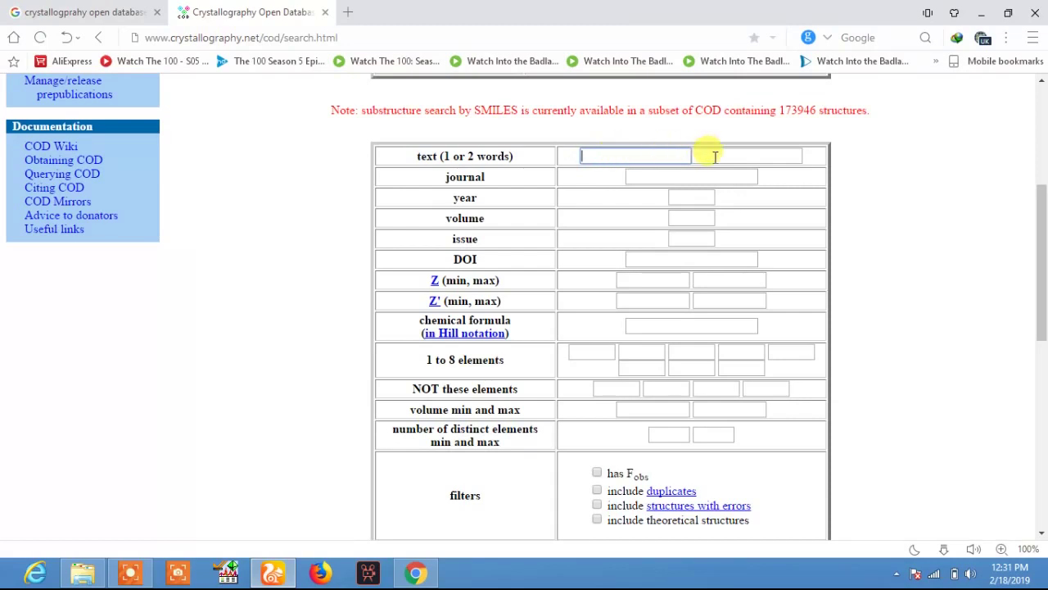
{"action": "scroll", "coordinate": [901, 246], "scroll_direction": "down", "scroll_amount": 2}
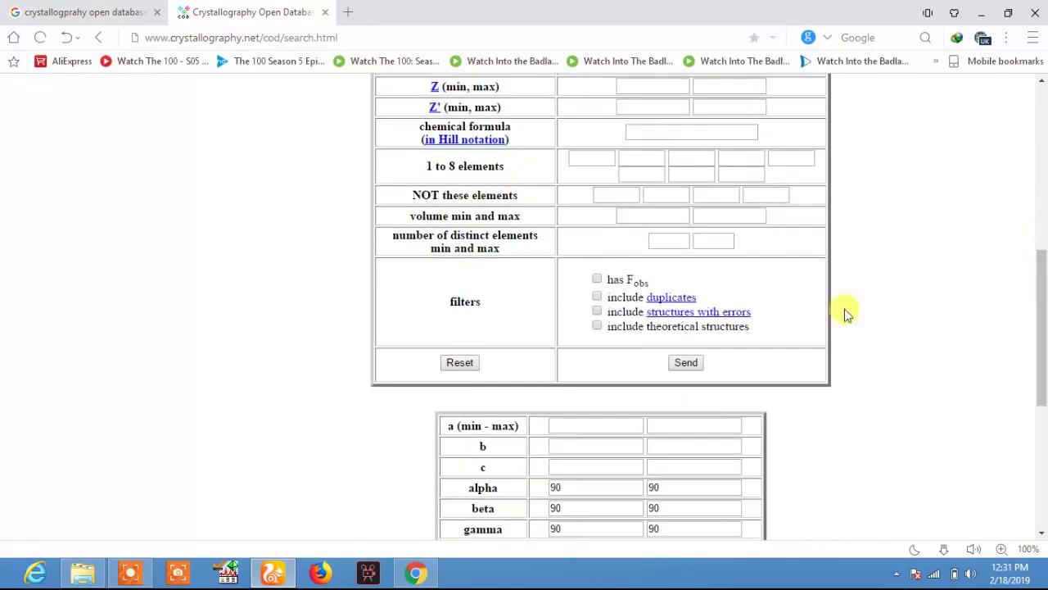
{"action": "left_click_drag", "start_coordinate": [1041, 309], "coordinate": [1044, 237]}
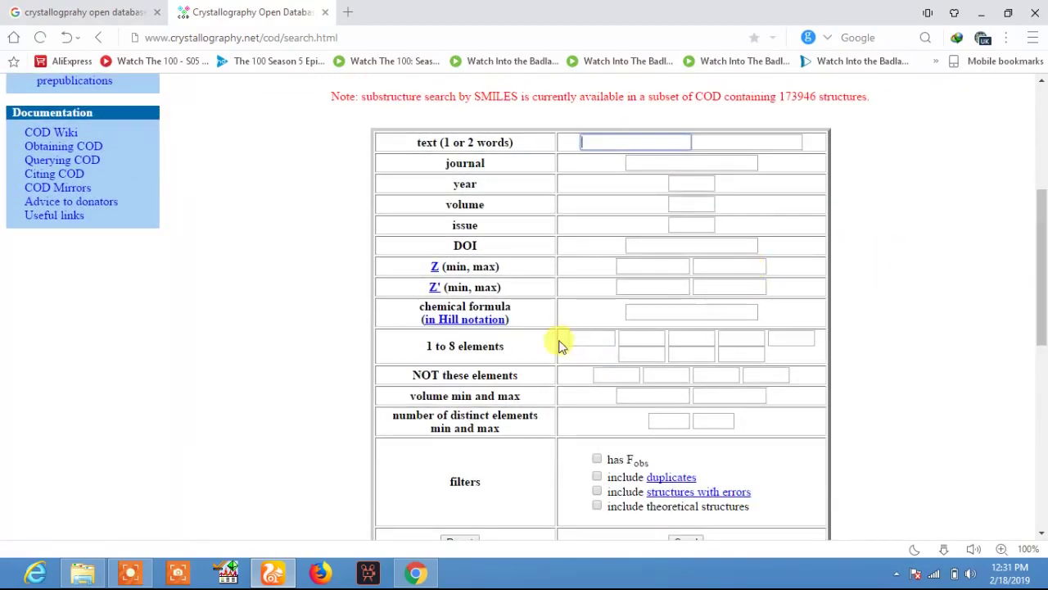
Search the database for structures containing the elements Ti and C.
{"action": "left_click_drag", "start_coordinate": [424, 348], "coordinate": [586, 342]}
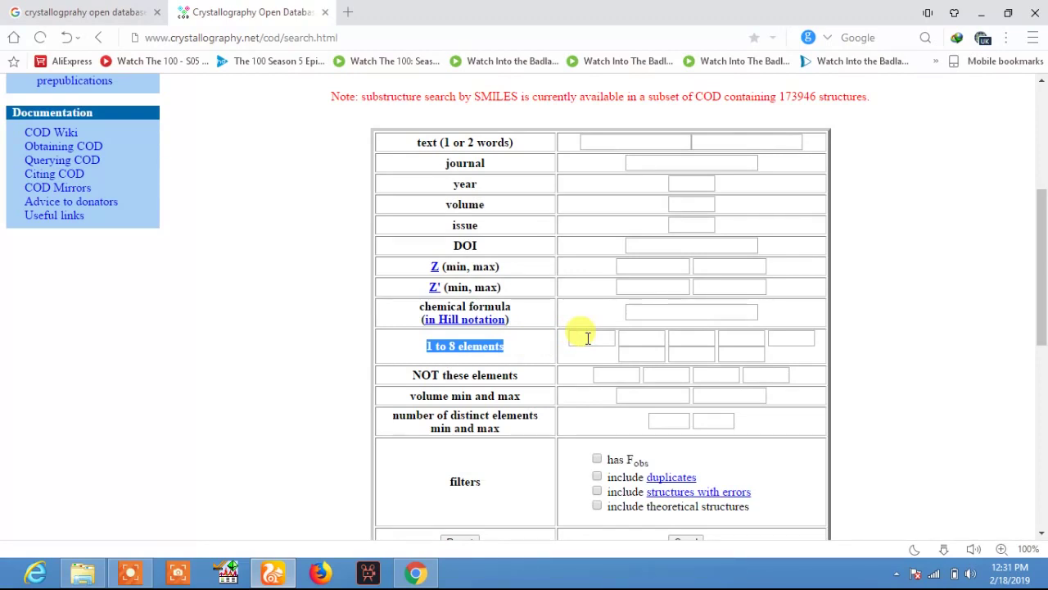
{"action": "left_click", "coordinate": [587, 338]}
{"action": "type", "text": "Ti"}
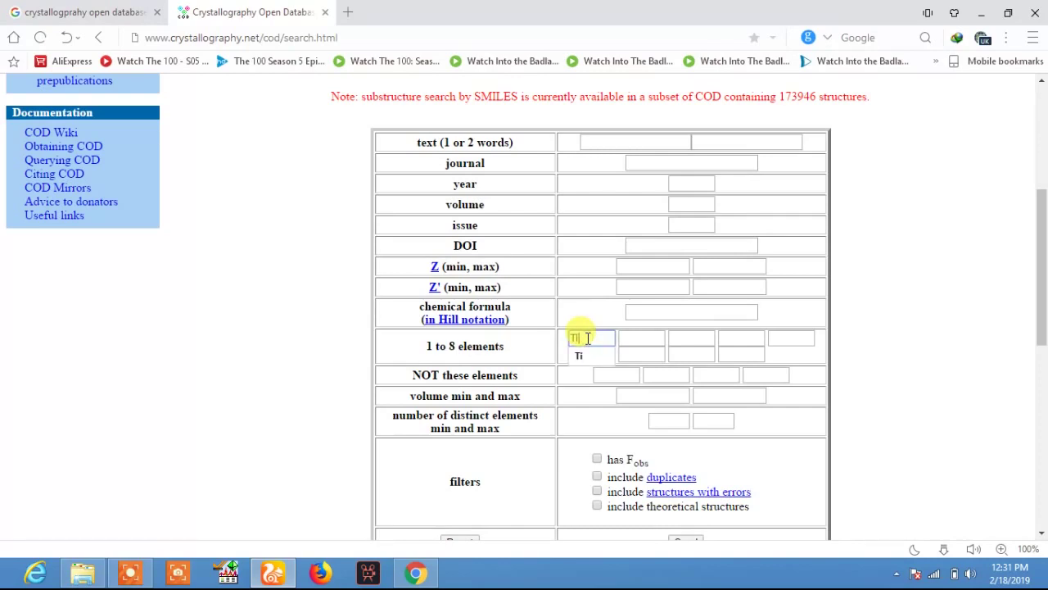
{"action": "left_click", "coordinate": [632, 338]}
{"action": "type", "text": "C"}
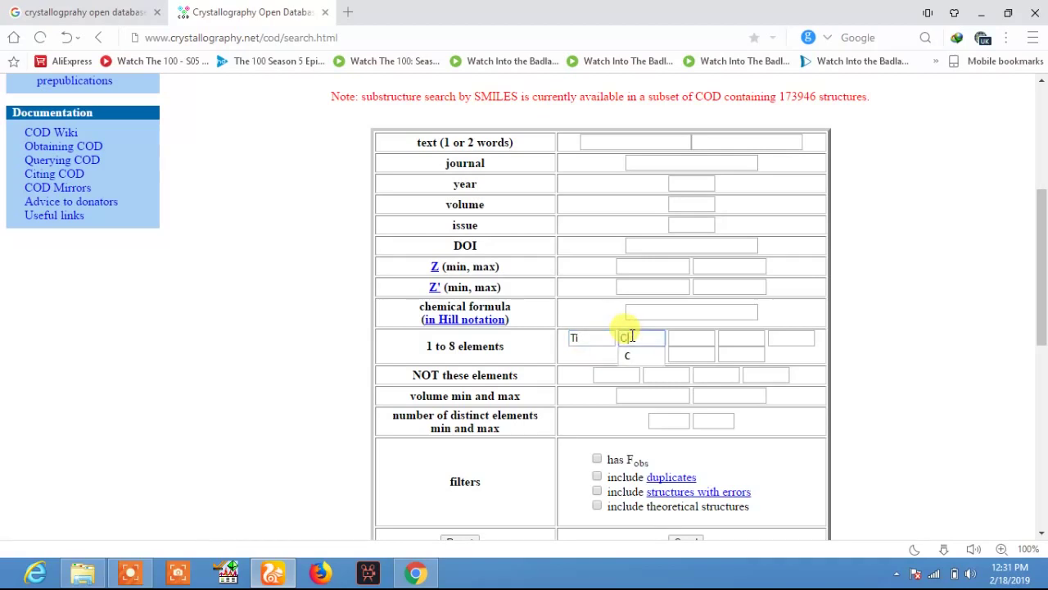
{"action": "scroll", "coordinate": [928, 309], "scroll_direction": "down", "scroll_amount": 2}
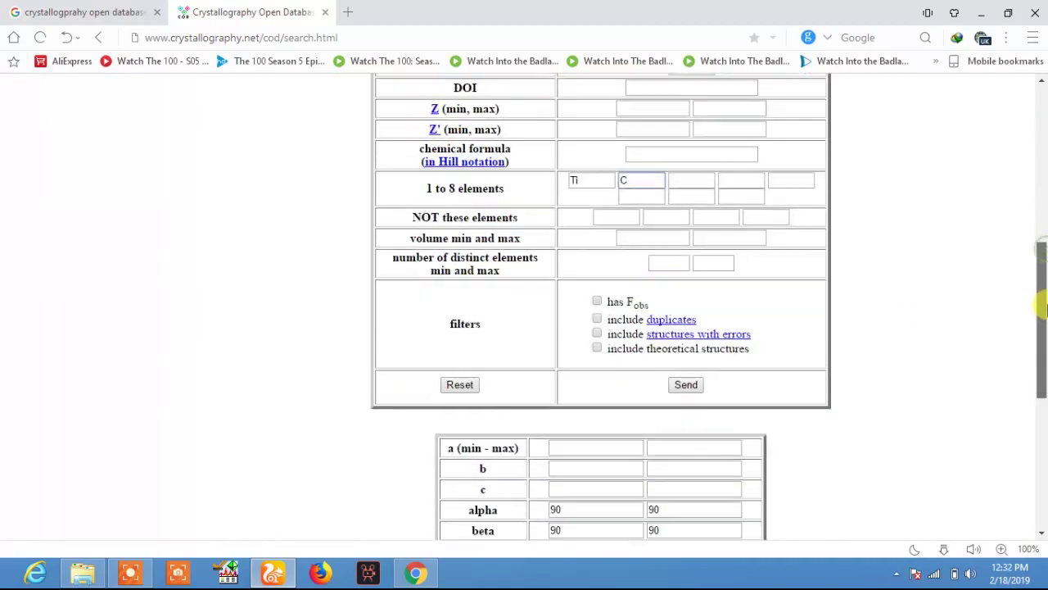
{"action": "left_click", "coordinate": [686, 381]}
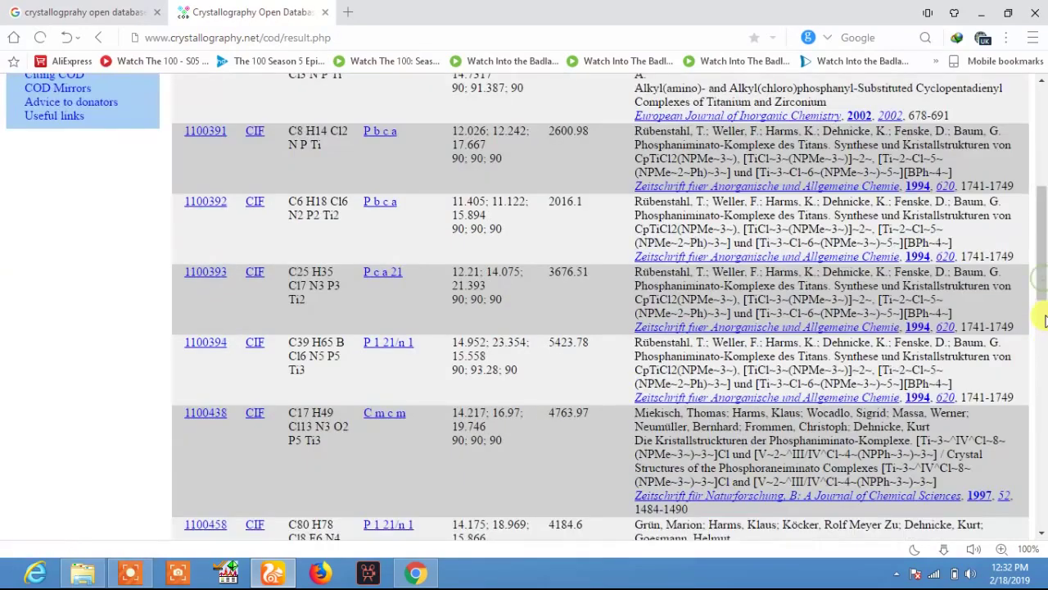
Examine the first search results, comparing their formulas and checking the Ti C entry's bibliography.
{"action": "scroll", "coordinate": [1042, 262], "scroll_direction": "up", "scroll_amount": 5}
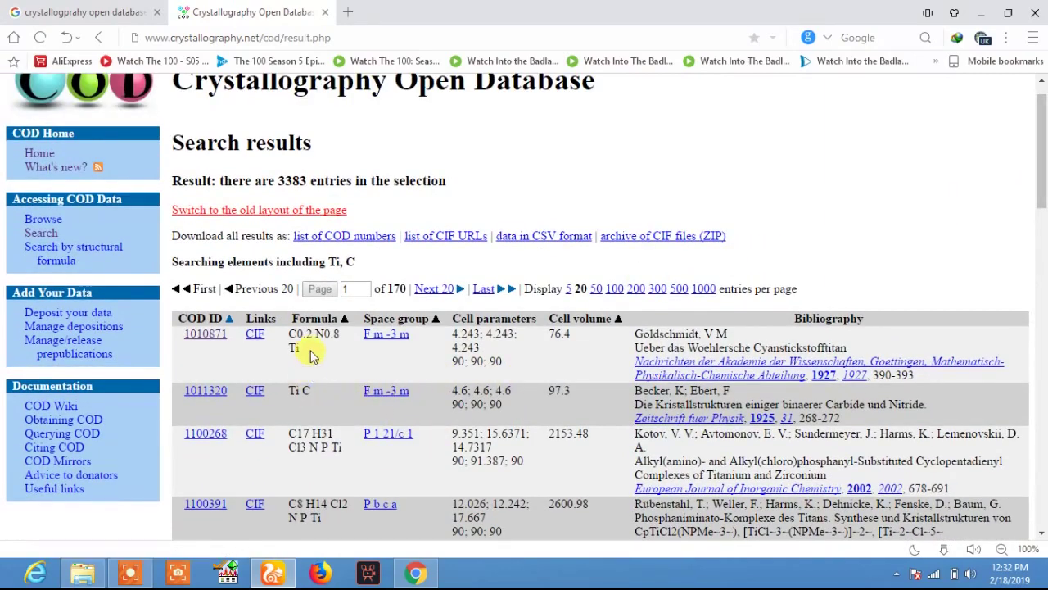
{"action": "left_click_drag", "start_coordinate": [297, 334], "coordinate": [334, 334]}
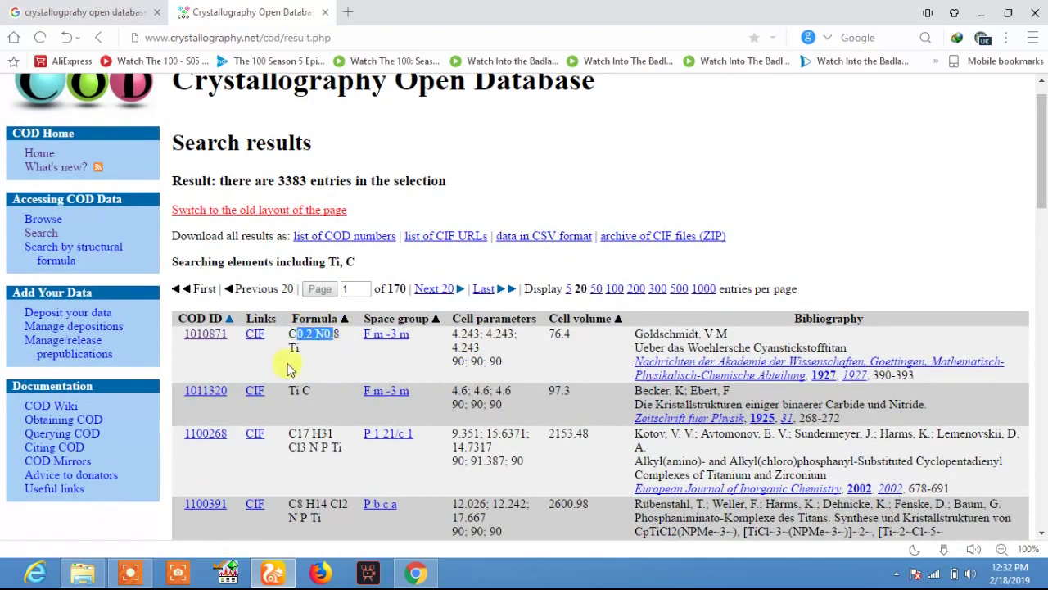
{"action": "left_click_drag", "start_coordinate": [316, 393], "coordinate": [287, 391]}
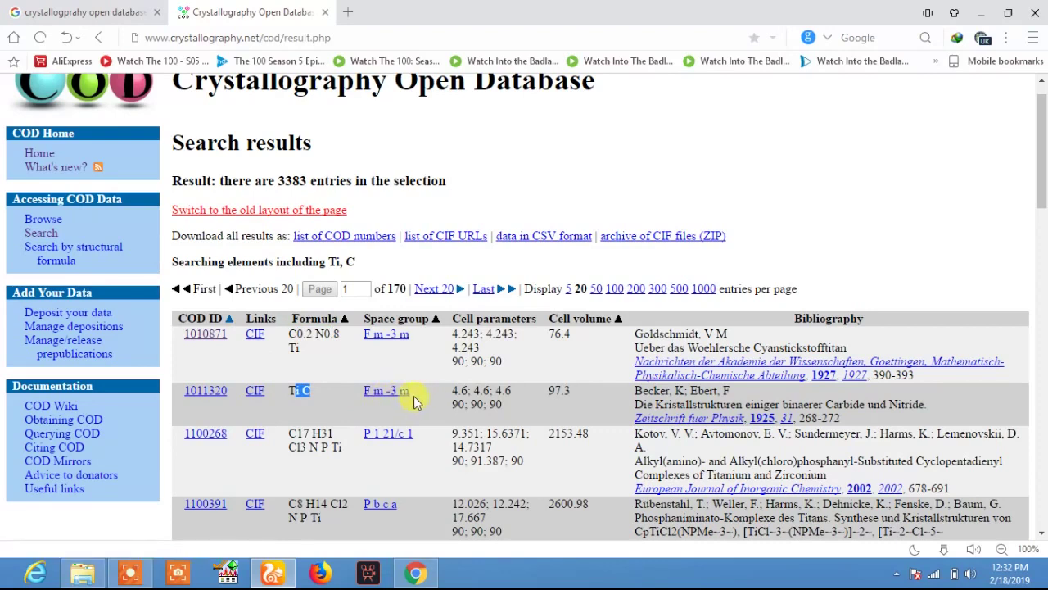
{"action": "left_click_drag", "start_coordinate": [711, 404], "coordinate": [799, 404]}
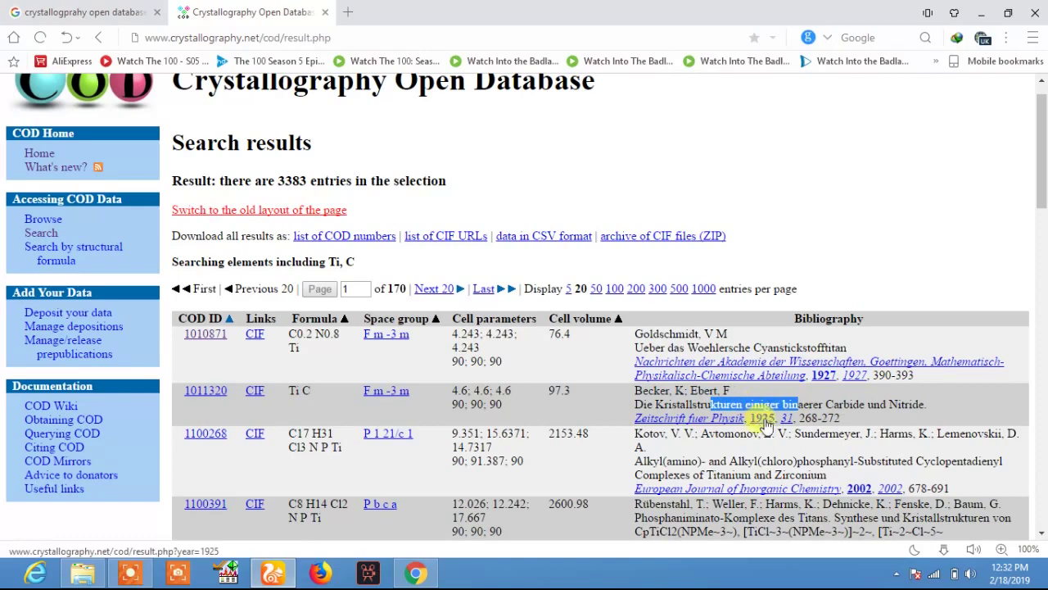
{"action": "right_click", "coordinate": [255, 397]}
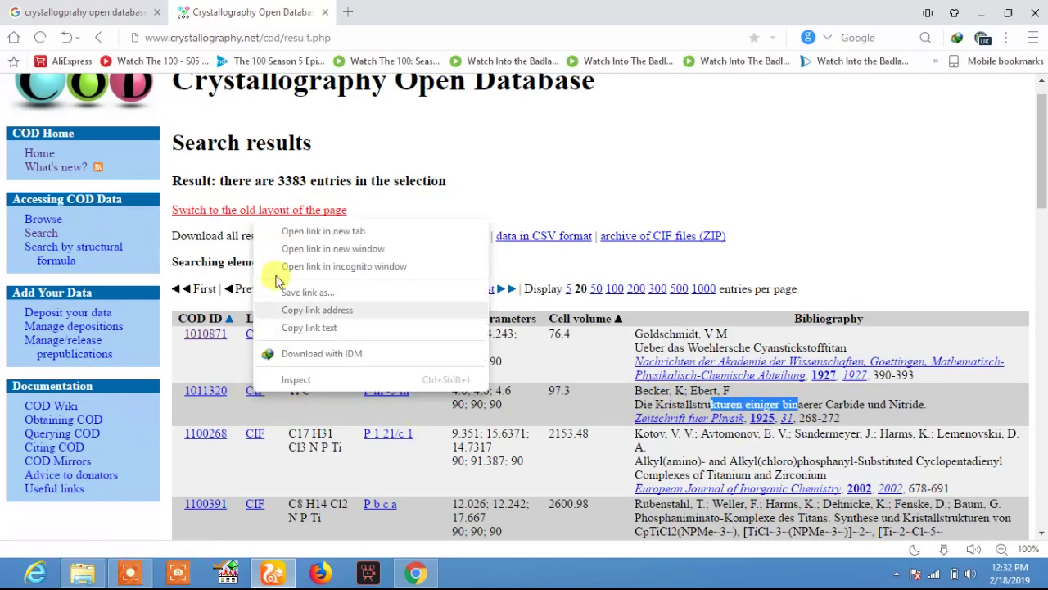
{"action": "left_click", "coordinate": [303, 236]}
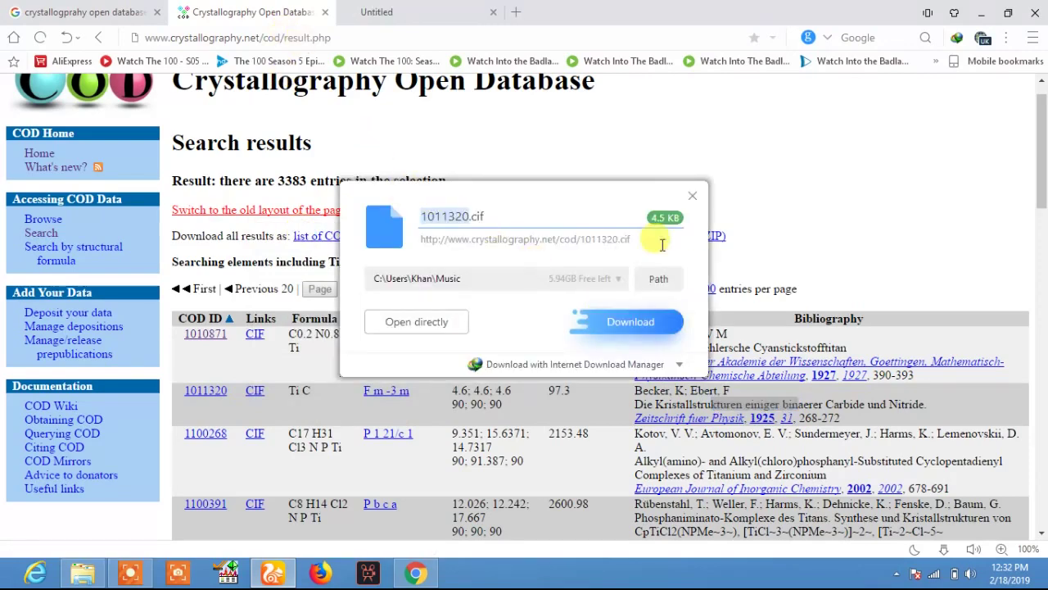
{"action": "left_click", "coordinate": [695, 196]}
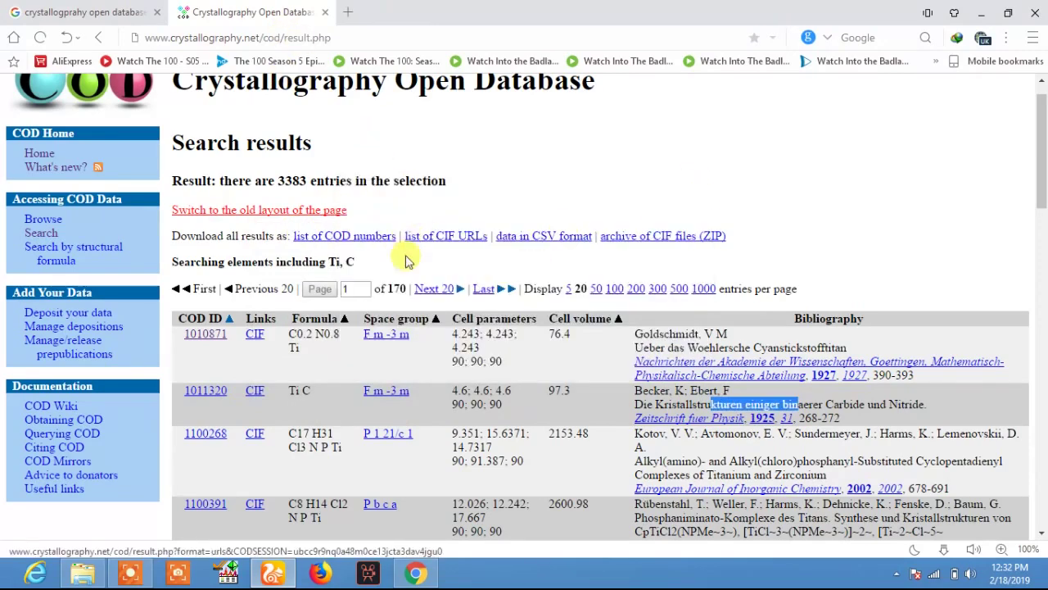
Open the information card of Ti C entry 1011320 in a new tab and view its structure preview.
{"action": "right_click", "coordinate": [211, 397]}
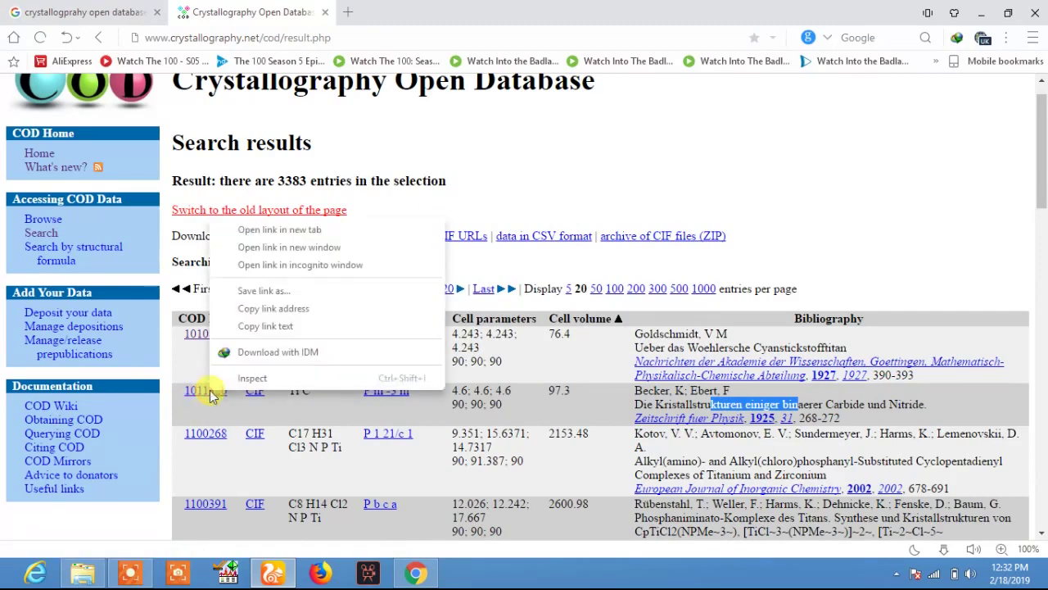
{"action": "left_click", "coordinate": [255, 228]}
{"action": "left_click", "coordinate": [407, 6]}
{"action": "left_click", "coordinate": [293, 8]}
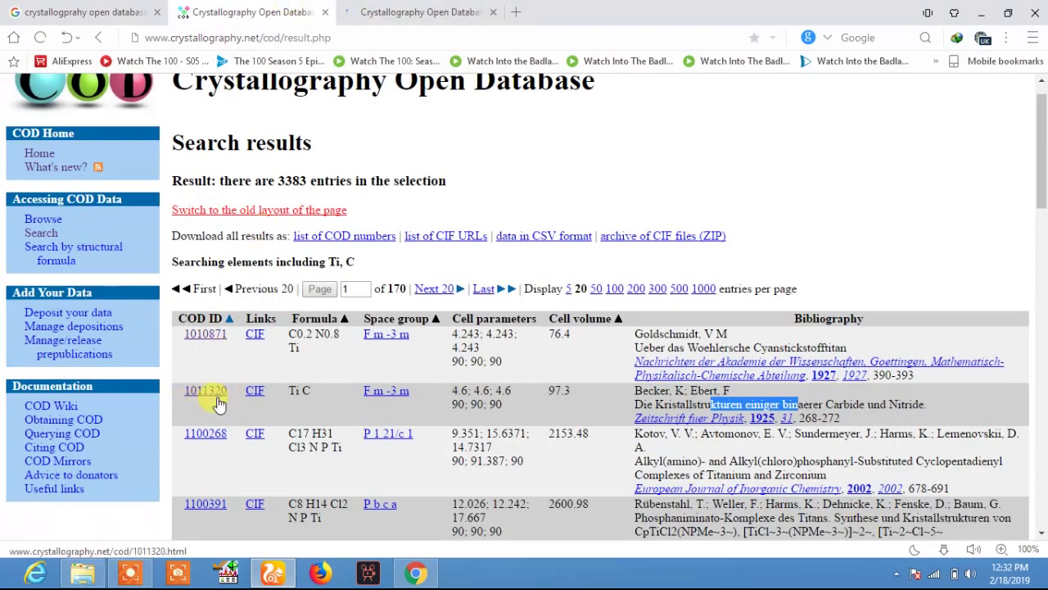
{"action": "left_click", "coordinate": [379, 7]}
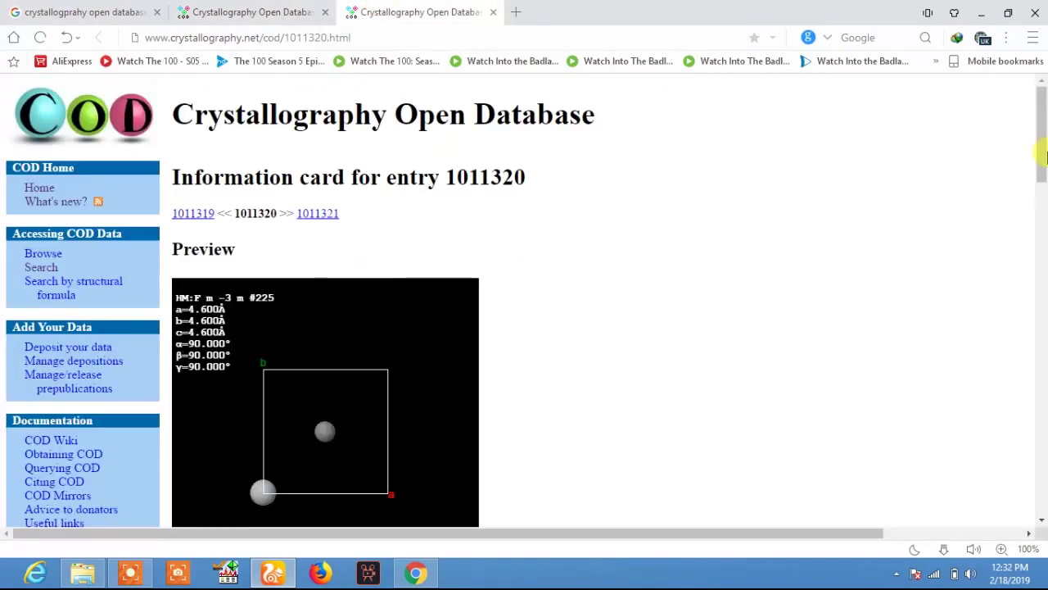
{"action": "left_click_drag", "start_coordinate": [1042, 115], "coordinate": [1042, 175]}
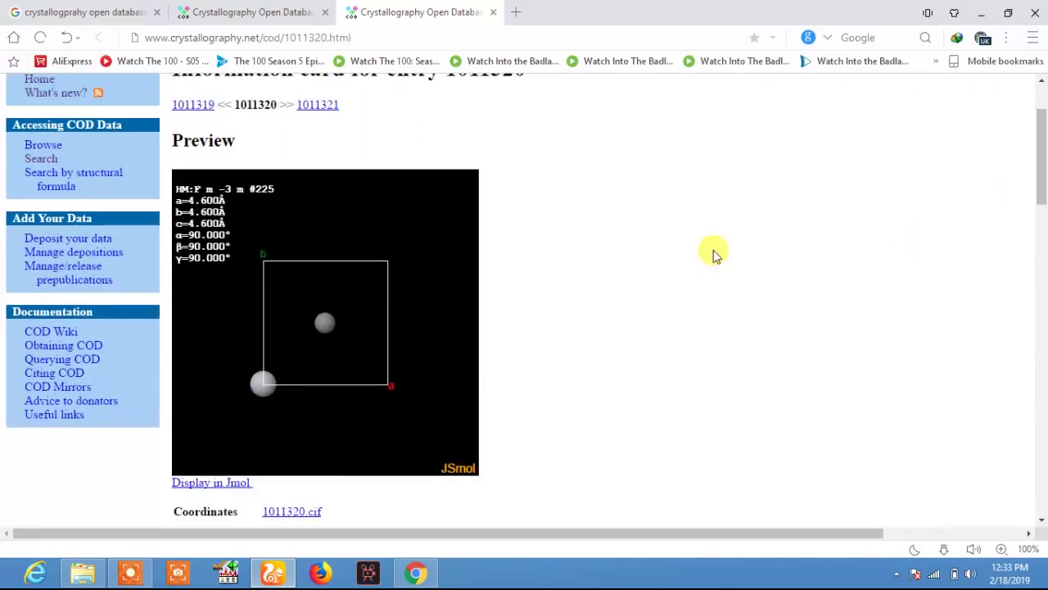
Return to the search results tab, reopen the Search page and review the cell parameter search form.
{"action": "left_click", "coordinate": [287, 10]}
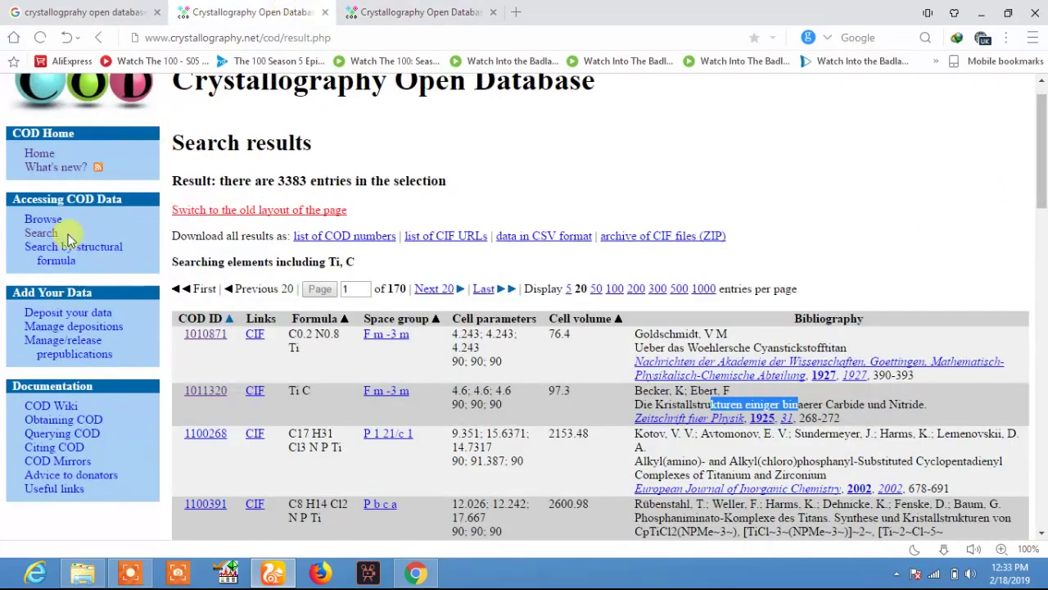
{"action": "left_click", "coordinate": [41, 233]}
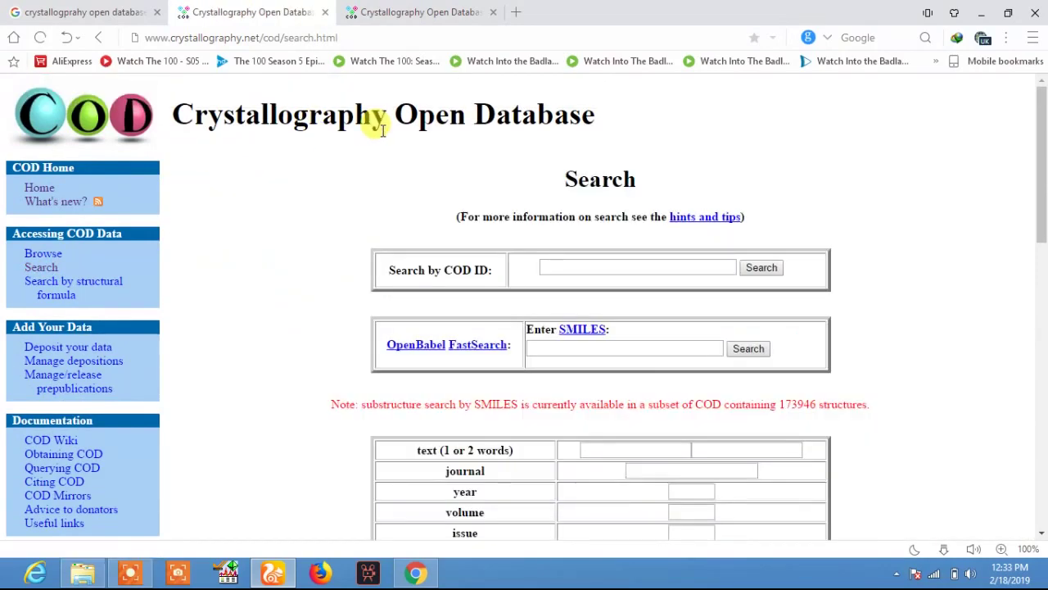
{"action": "left_click_drag", "start_coordinate": [1041, 144], "coordinate": [1042, 379]}
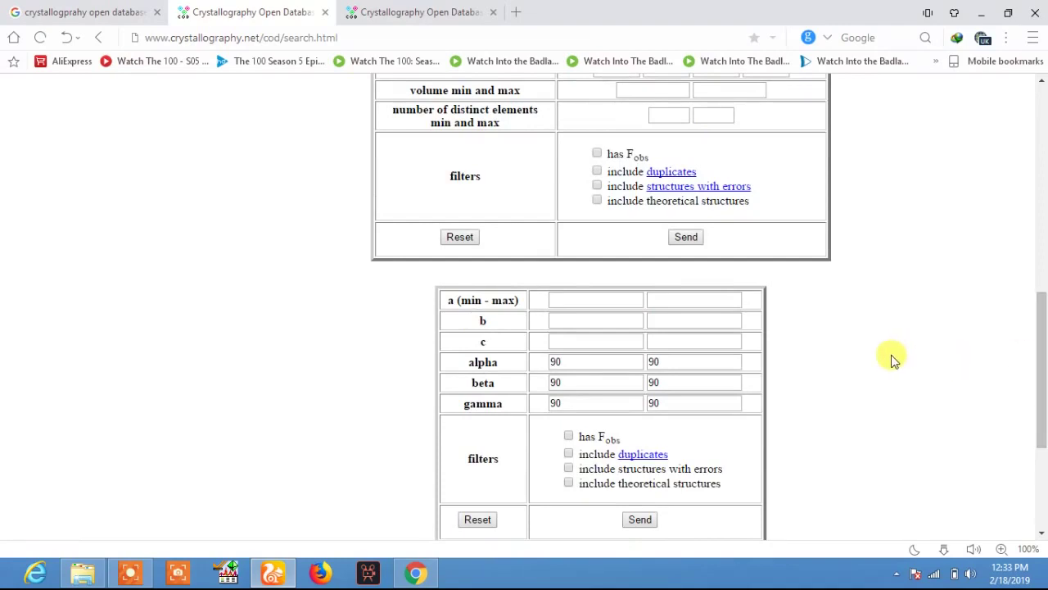
{"action": "left_click_drag", "start_coordinate": [1041, 352], "coordinate": [1041, 372]}
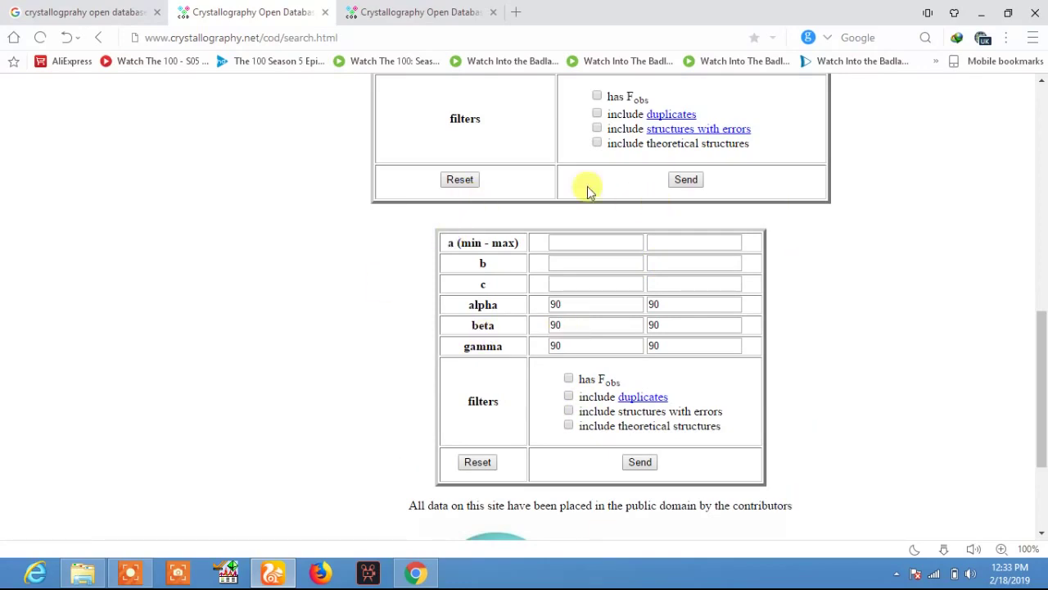
Examine the cell parameter form's min and max fields for the a, b and c lengths and the alpha, beta and gamma angles.
{"action": "left_click_drag", "start_coordinate": [1041, 361], "coordinate": [1041, 401]}
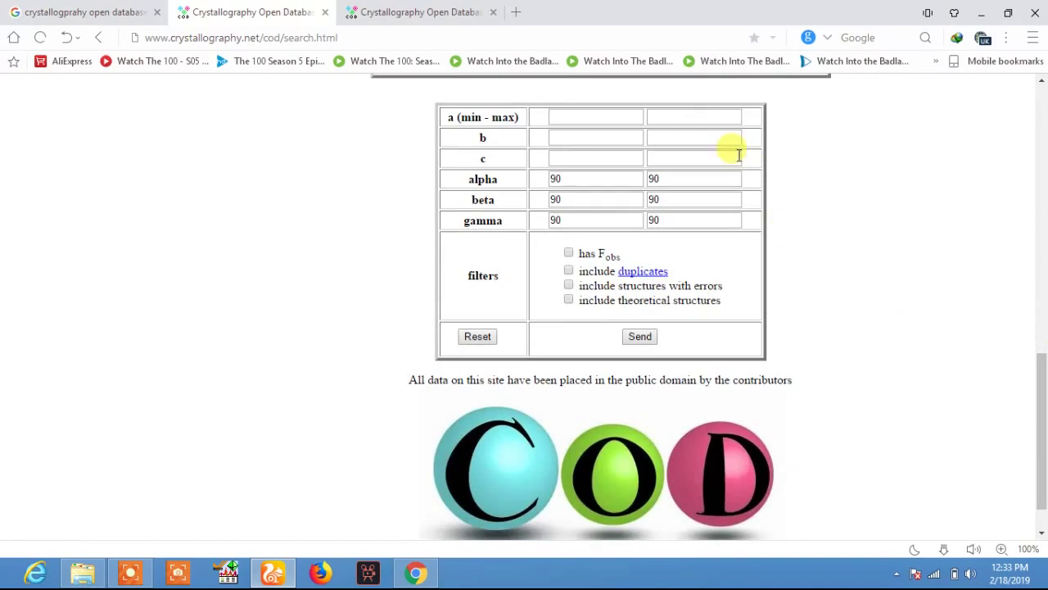
{"action": "mouse_move", "coordinate": [456, 117]}
{"action": "left_mouse_down"}
{"action": "mouse_move", "coordinate": [502, 115]}
{"action": "mouse_move", "coordinate": [466, 118]}
{"action": "left_mouse_up"}
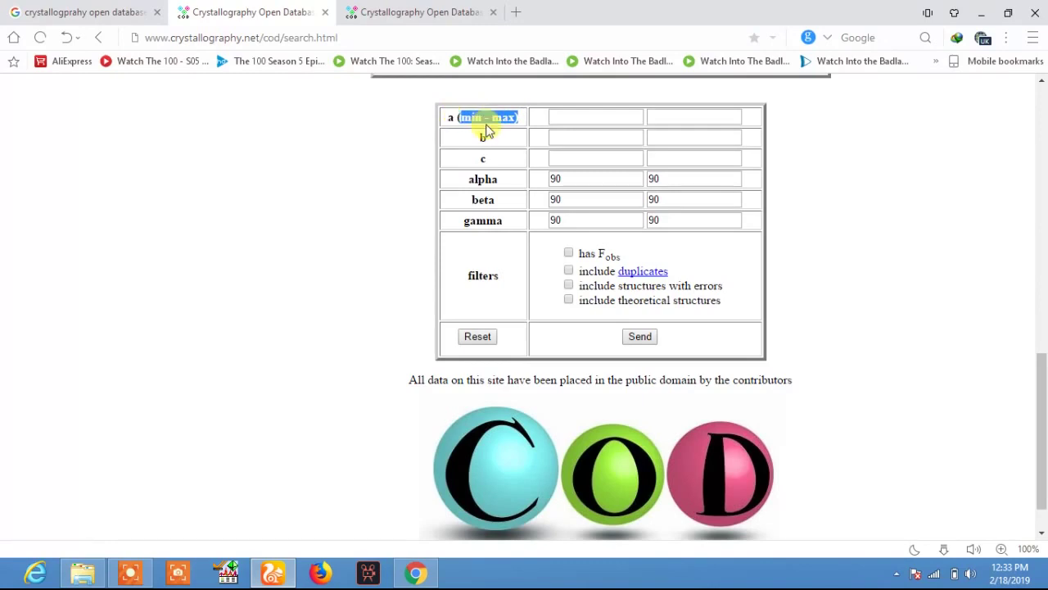
{"action": "double_click", "coordinate": [497, 179]}
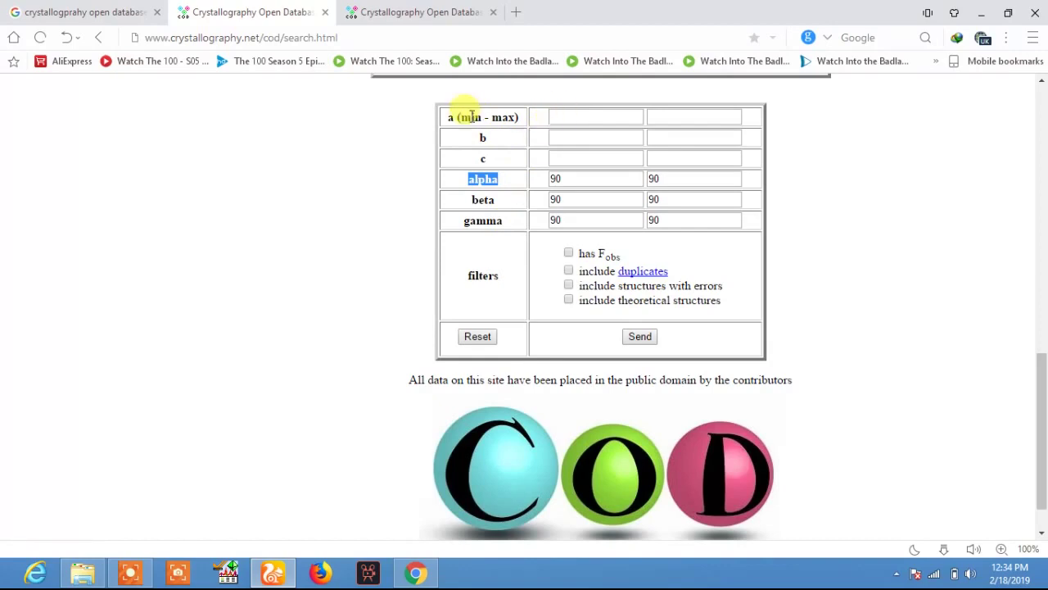
{"action": "left_click_drag", "start_coordinate": [452, 117], "coordinate": [569, 118]}
{"action": "left_click", "coordinate": [569, 117]}
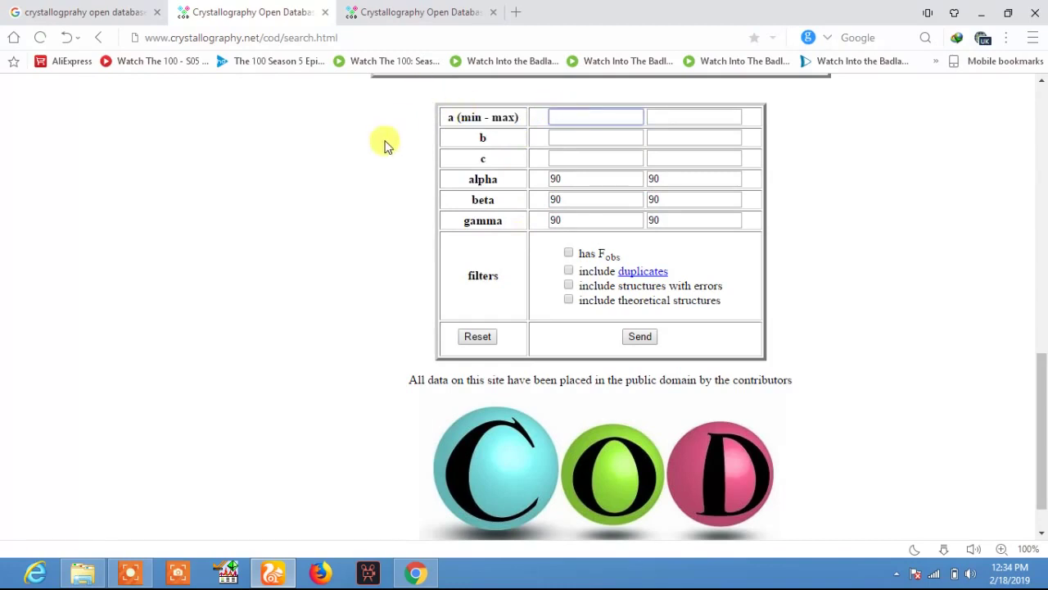
Check the lattice lengths and angles in entry 1011320's structure preview, and return to the cell parameter search form.
{"action": "left_click", "coordinate": [402, 6]}
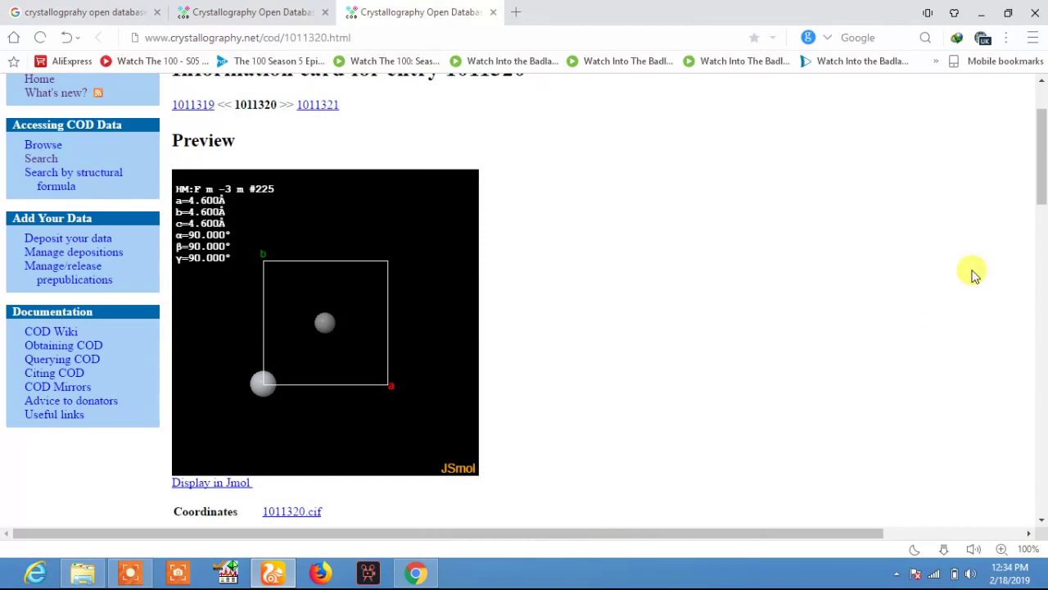
{"action": "mouse_move", "coordinate": [1044, 176]}
{"action": "left_mouse_down"}
{"action": "mouse_move", "coordinate": [1043, 206]}
{"action": "mouse_move", "coordinate": [1043, 186]}
{"action": "left_mouse_up"}
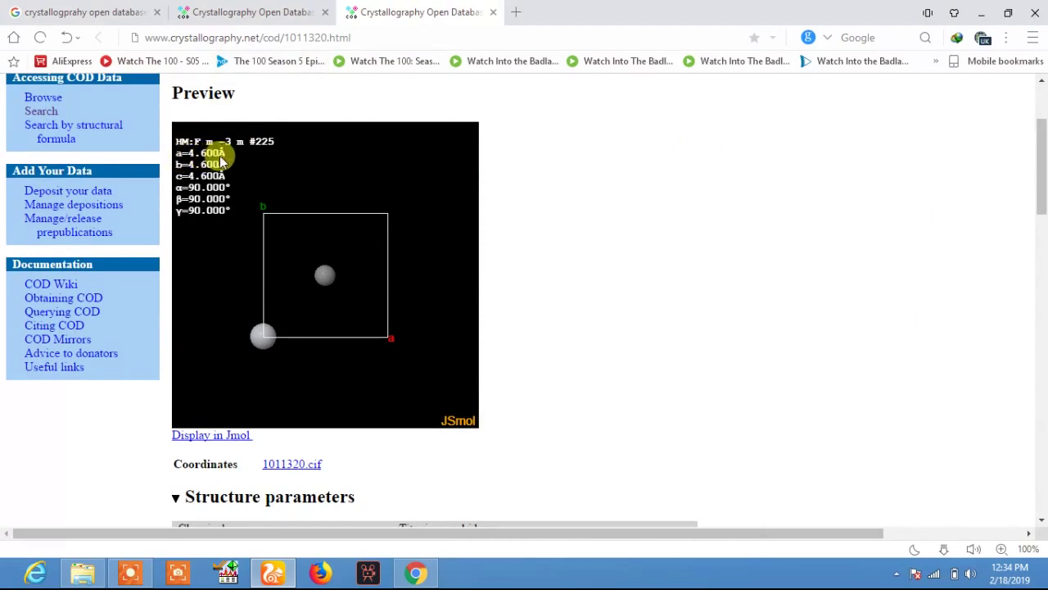
{"action": "left_click", "coordinate": [266, 12]}
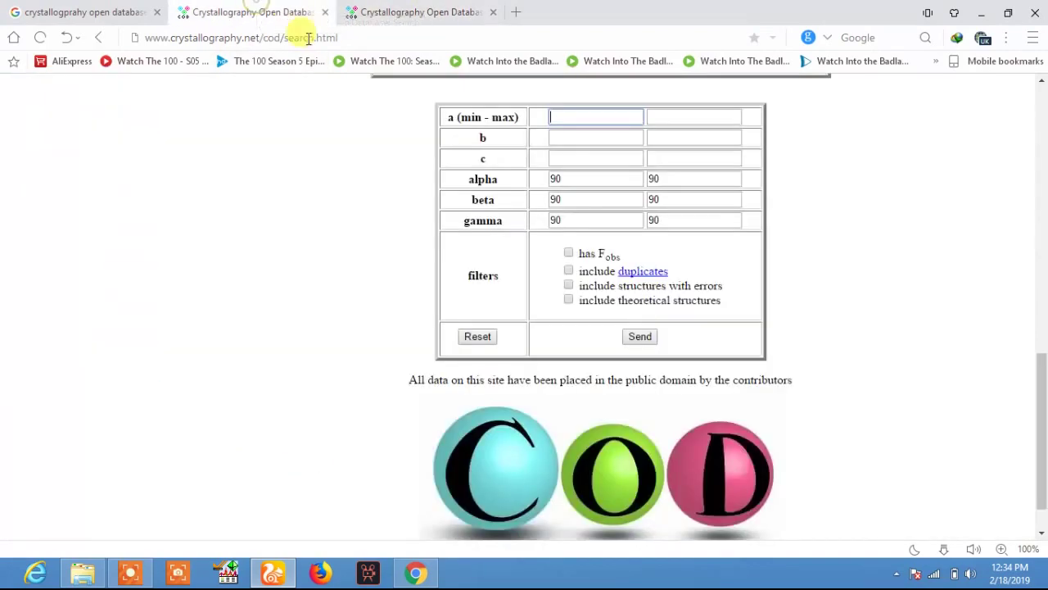
{"action": "left_click", "coordinate": [372, 13]}
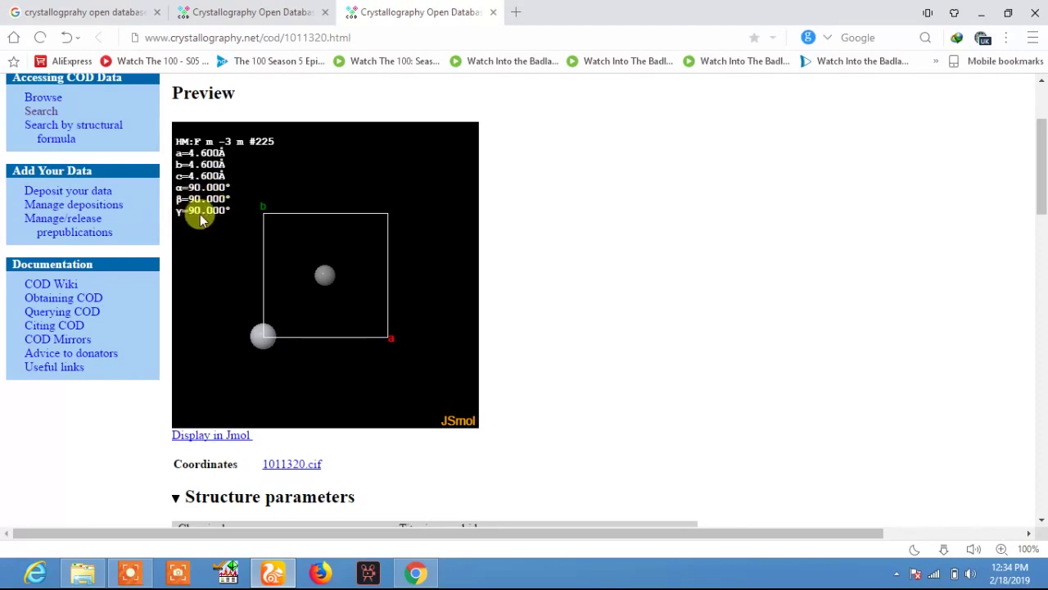
{"action": "left_click", "coordinate": [244, 6]}
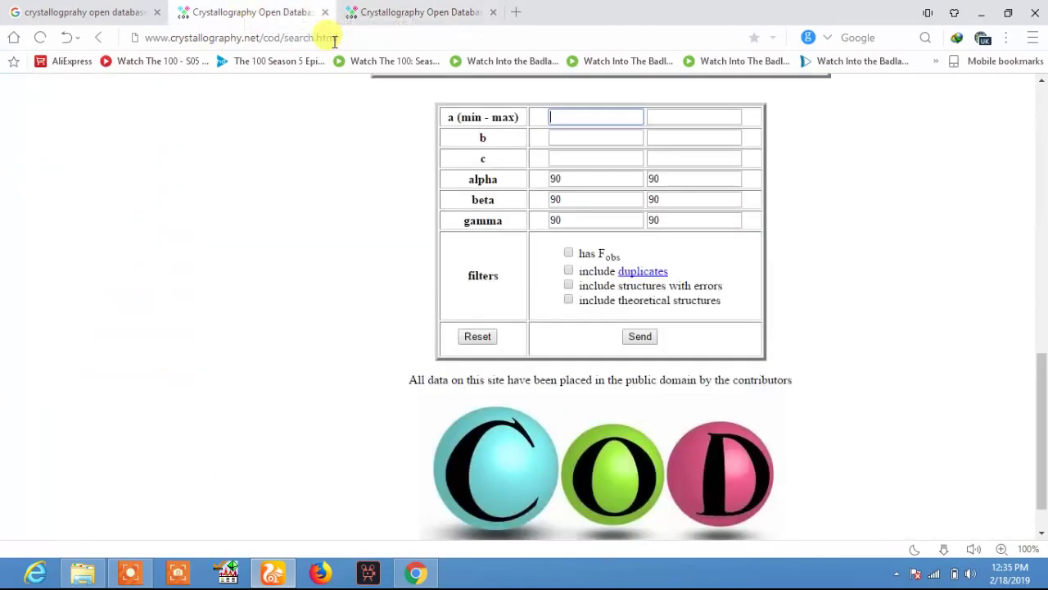
Set the minimum to 4.5 and the maximum to 4.7 for each of the cell lengths a, b and c.
{"action": "left_click", "coordinate": [586, 118]}
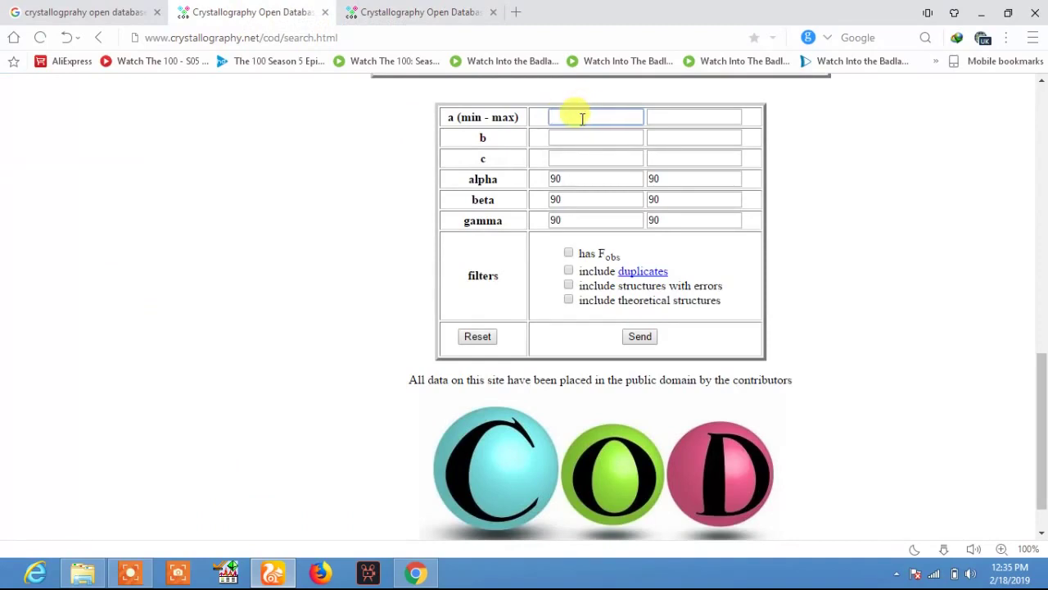
{"action": "left_click", "coordinate": [659, 120]}
{"action": "type", "text": "4.7"}
{"action": "left_click", "coordinate": [598, 138]}
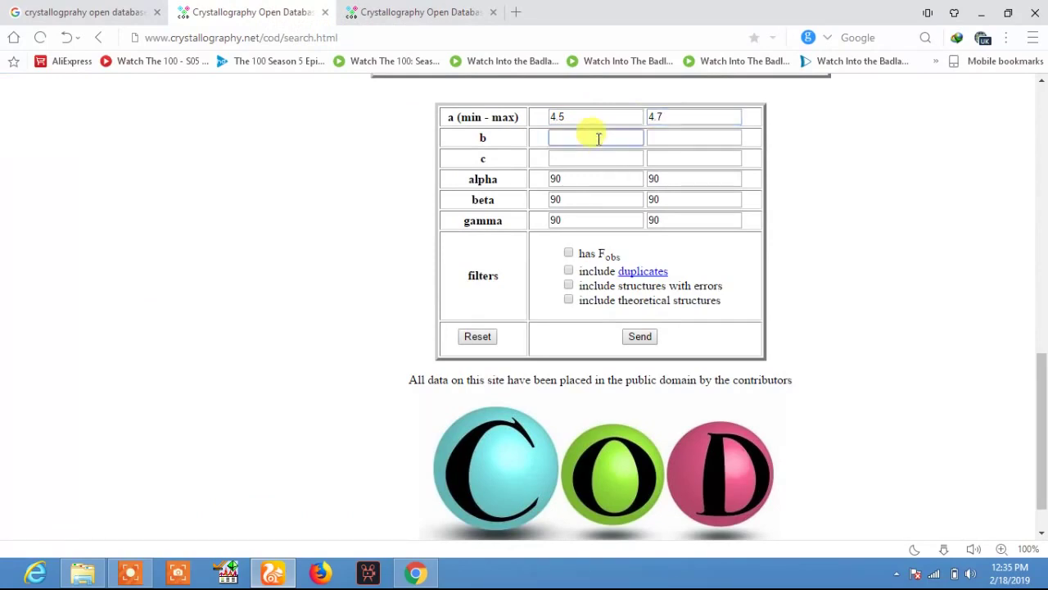
{"action": "left_click", "coordinate": [659, 138]}
{"action": "type", "text": "4.7"}
{"action": "left_click", "coordinate": [604, 159]}
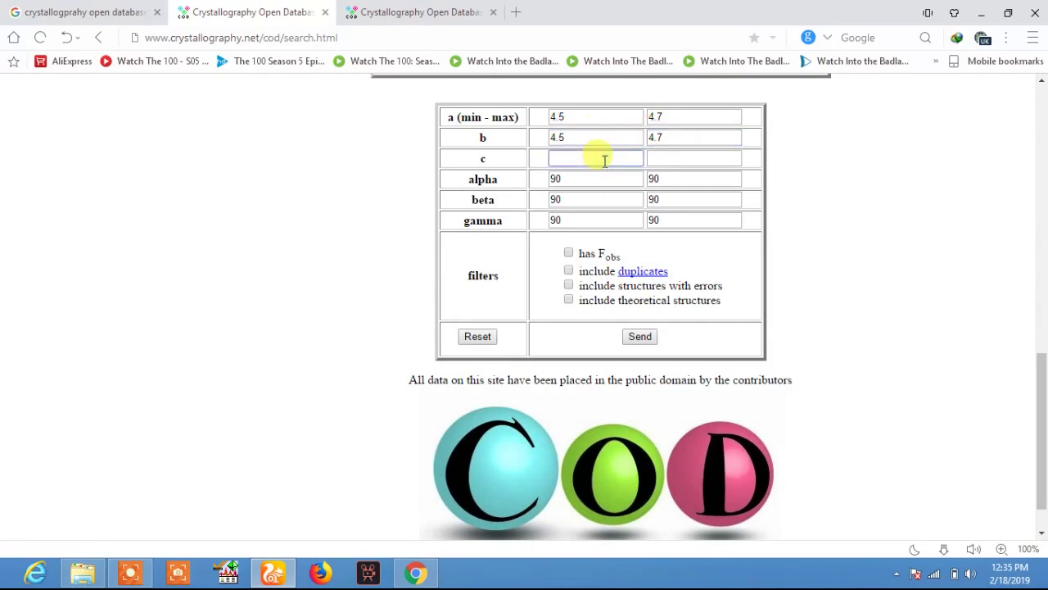
{"action": "type", "text": "4.5"}
{"action": "left_click", "coordinate": [666, 158]}
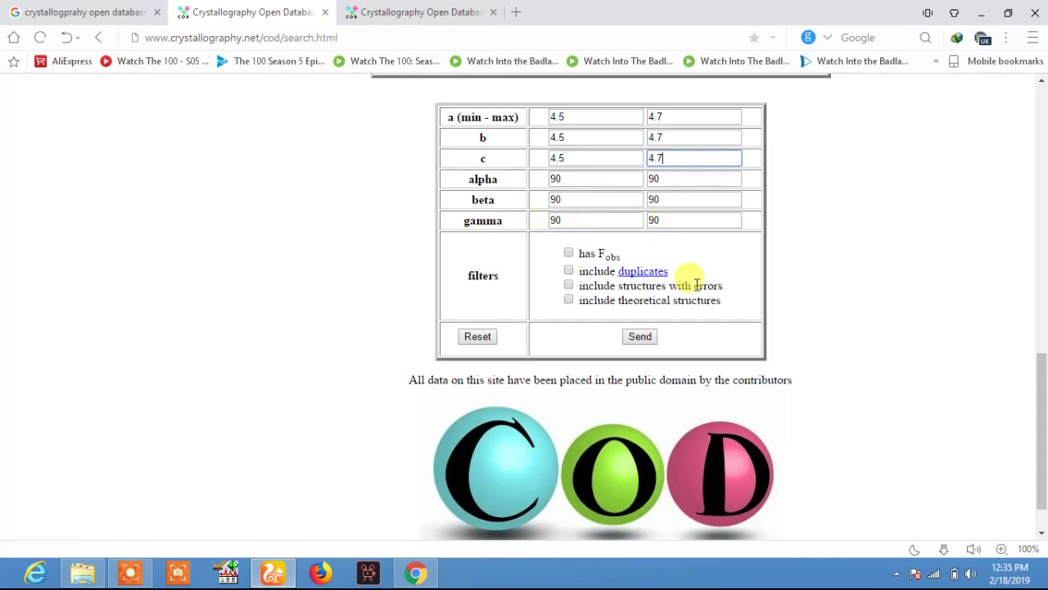
Review the filter options below the cell parameters and submit the cell parameter search with every filter off.
{"action": "scroll", "coordinate": [1040, 373], "scroll_direction": "down", "scroll_amount": 1}
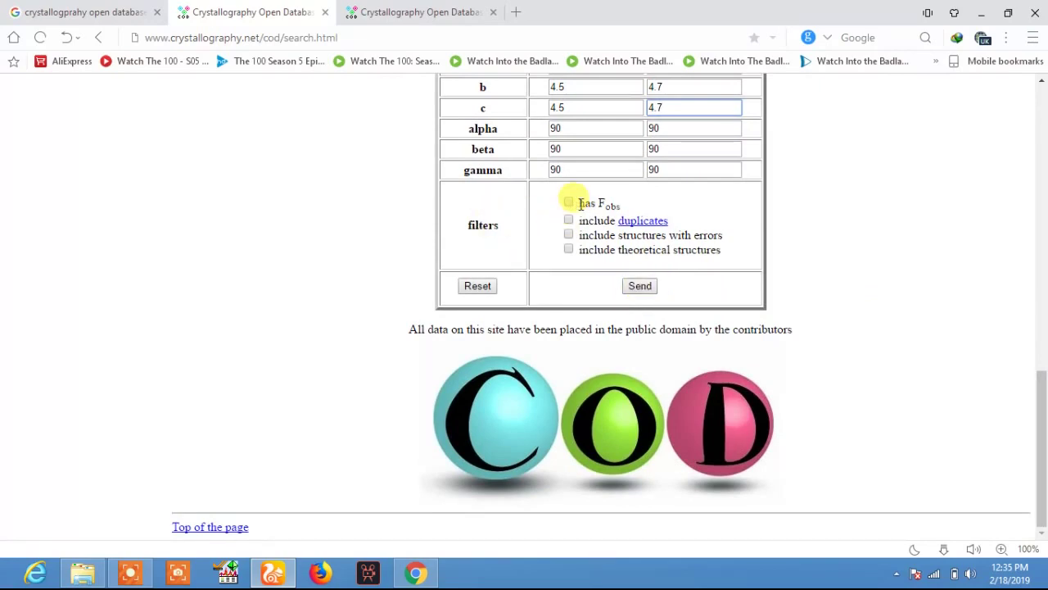
{"action": "left_click", "coordinate": [598, 217]}
{"action": "left_click_drag", "start_coordinate": [589, 236], "coordinate": [654, 239]}
{"action": "left_click_drag", "start_coordinate": [597, 253], "coordinate": [680, 254]}
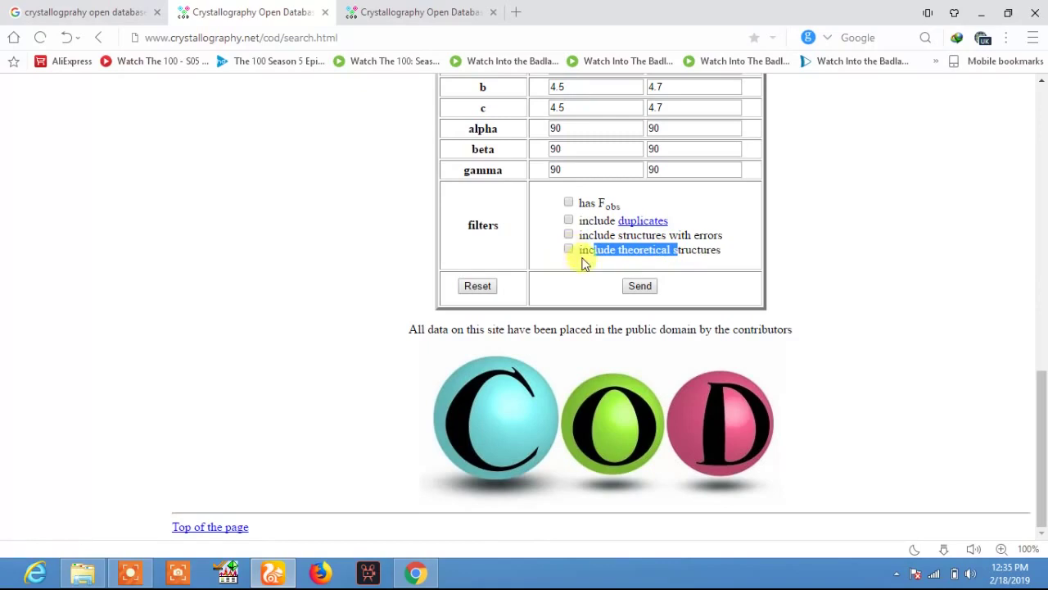
{"action": "left_click", "coordinate": [590, 287]}
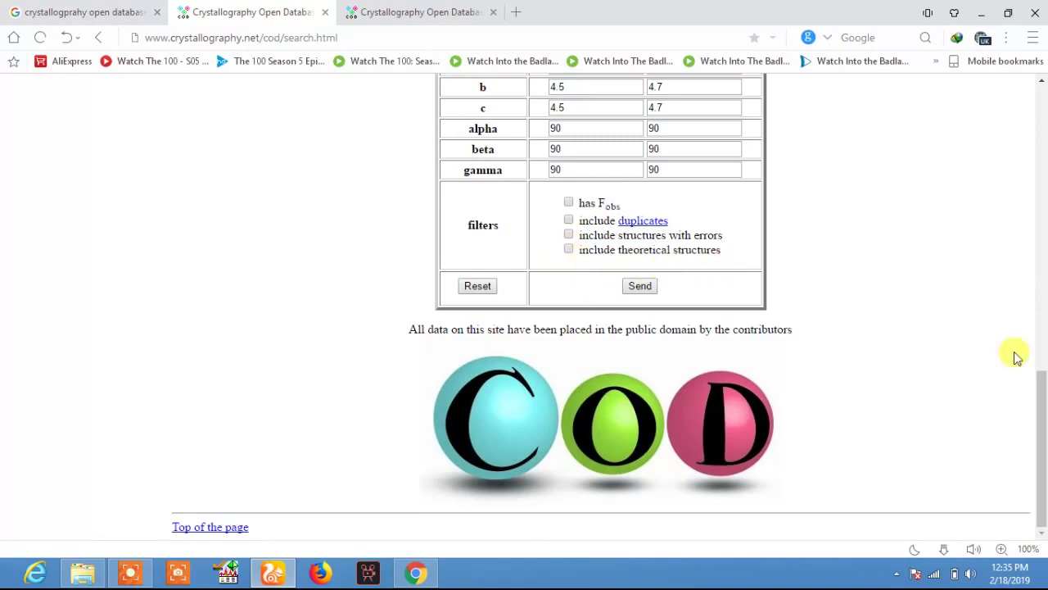
{"action": "left_click_drag", "start_coordinate": [1039, 391], "coordinate": [1042, 347]}
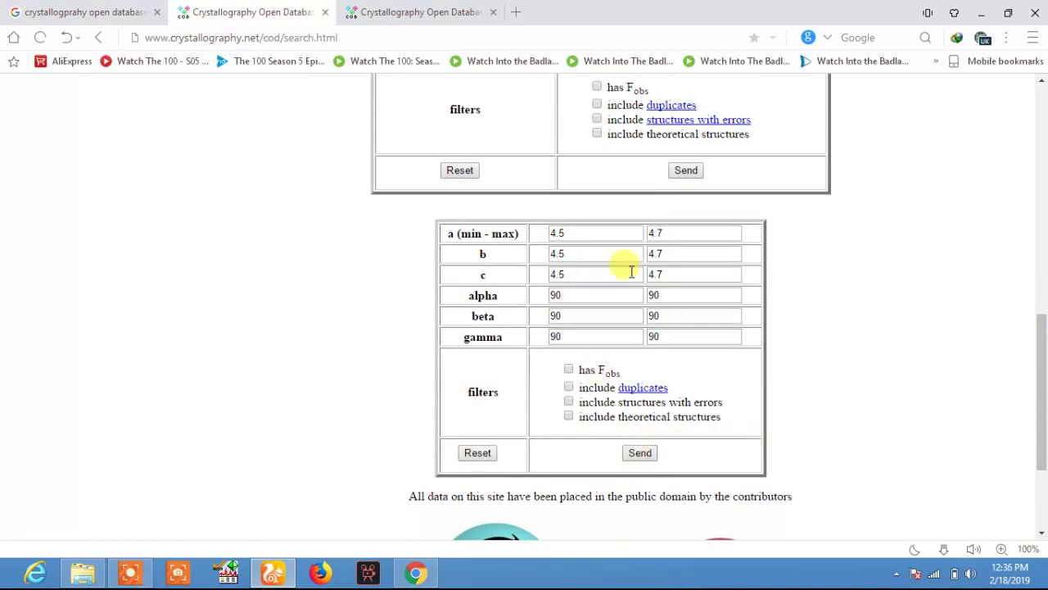
{"action": "left_click", "coordinate": [640, 453]}
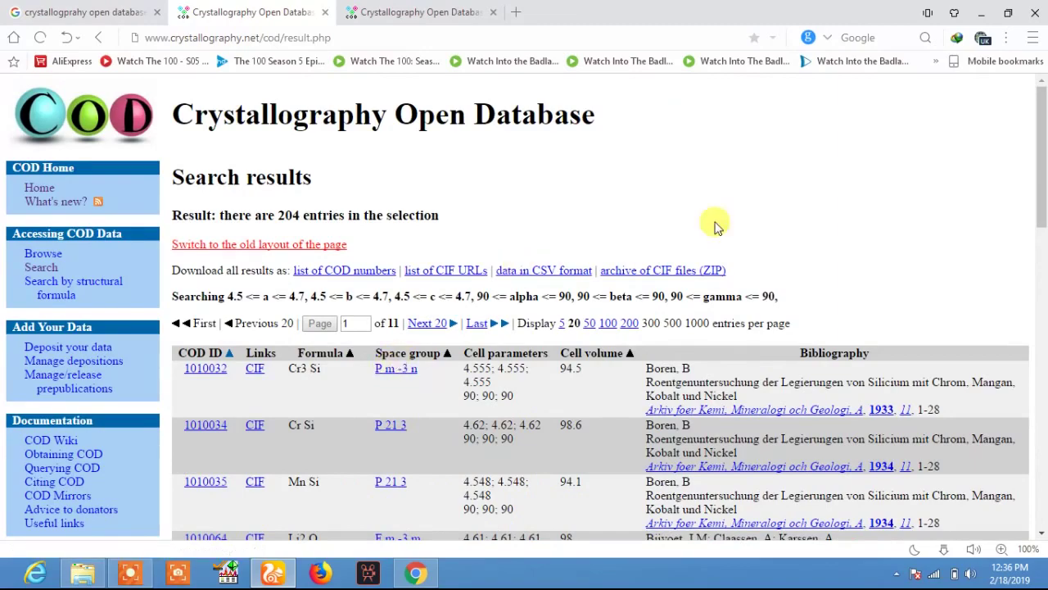
Examine the search results' formulas and cell parameters, and find the Ti C entry with its cell lengths and angles.
{"action": "left_click_drag", "start_coordinate": [1042, 150], "coordinate": [1044, 211]}
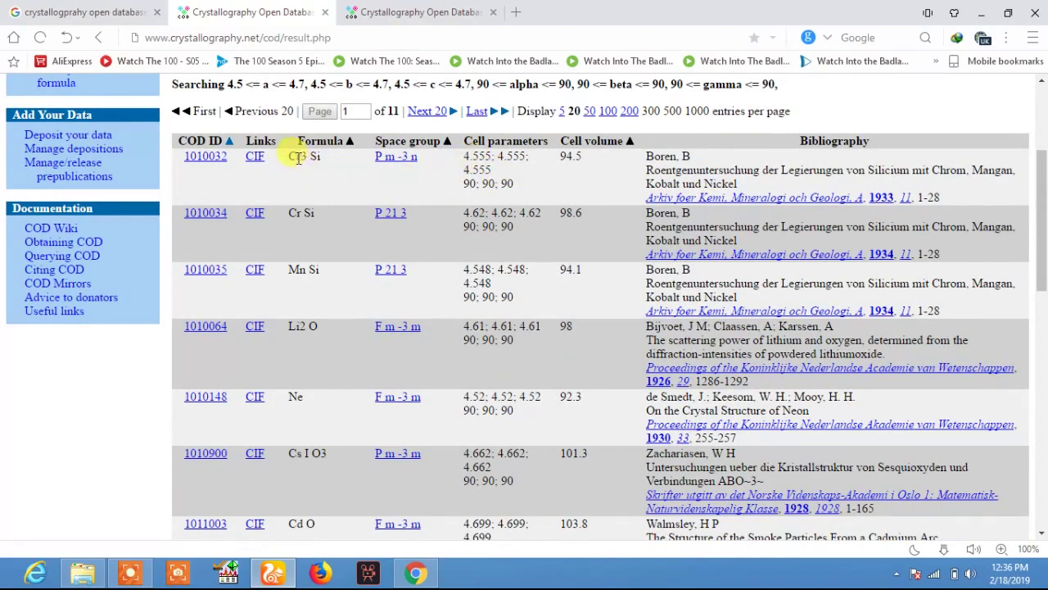
{"action": "double_click", "coordinate": [489, 155]}
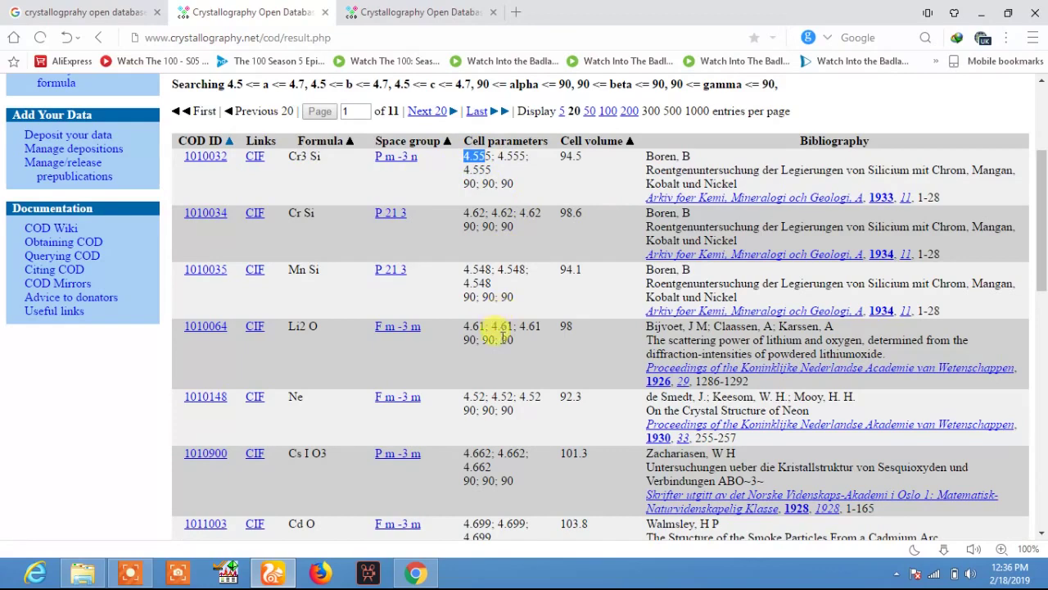
{"action": "scroll", "coordinate": [1042, 246], "scroll_direction": "down", "scroll_amount": 2}
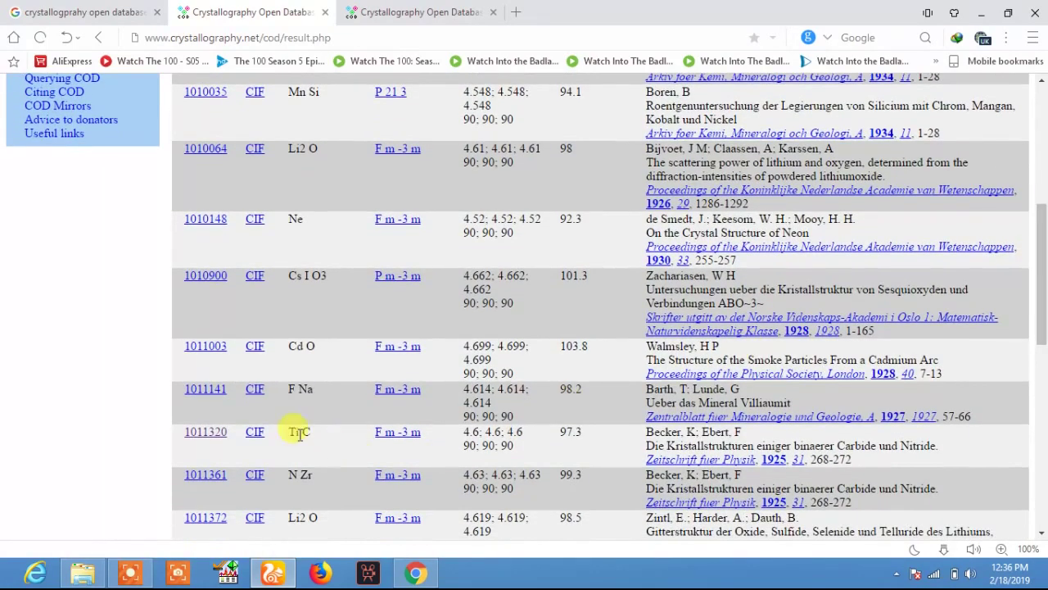
{"action": "left_click_drag", "start_coordinate": [290, 434], "coordinate": [315, 434]}
{"action": "mouse_move", "coordinate": [465, 434]}
{"action": "left_mouse_down"}
{"action": "mouse_move", "coordinate": [501, 433]}
{"action": "mouse_move", "coordinate": [477, 432]}
{"action": "left_mouse_up"}
{"action": "left_click_drag", "start_coordinate": [467, 443], "coordinate": [508, 443]}
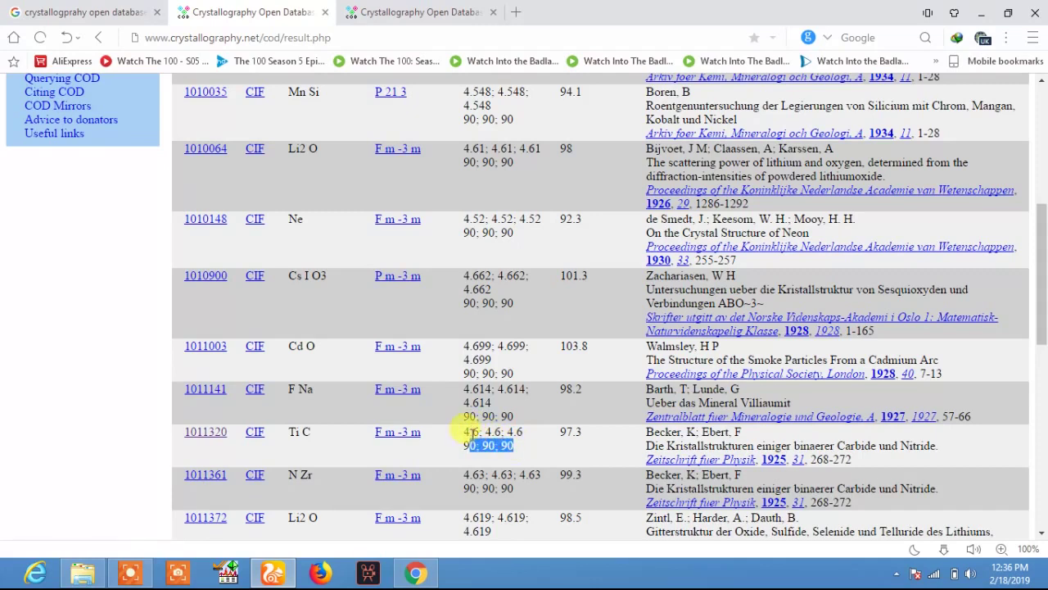
{"action": "left_click", "coordinate": [477, 431]}
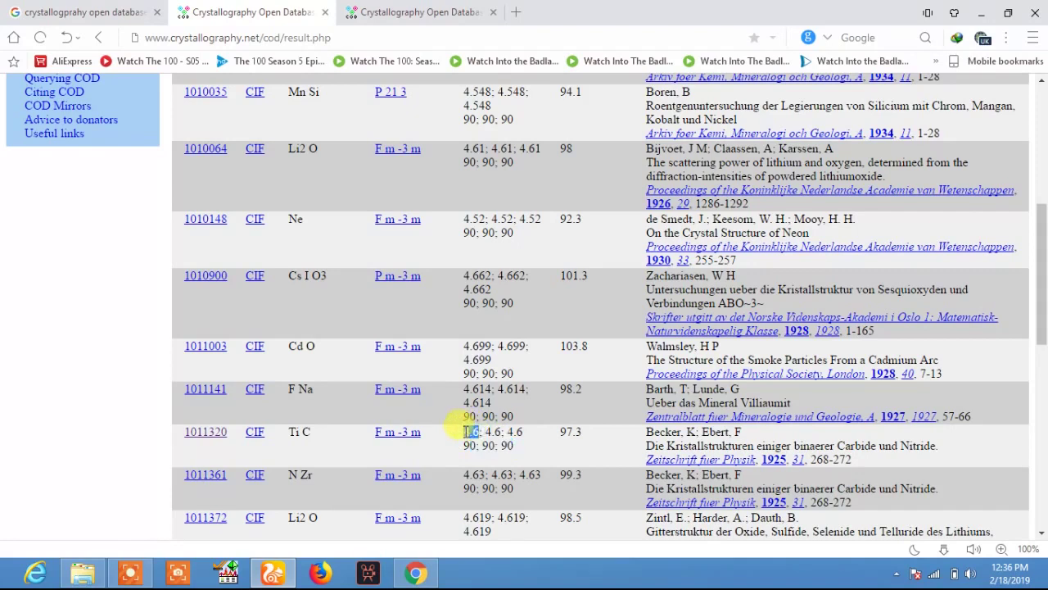
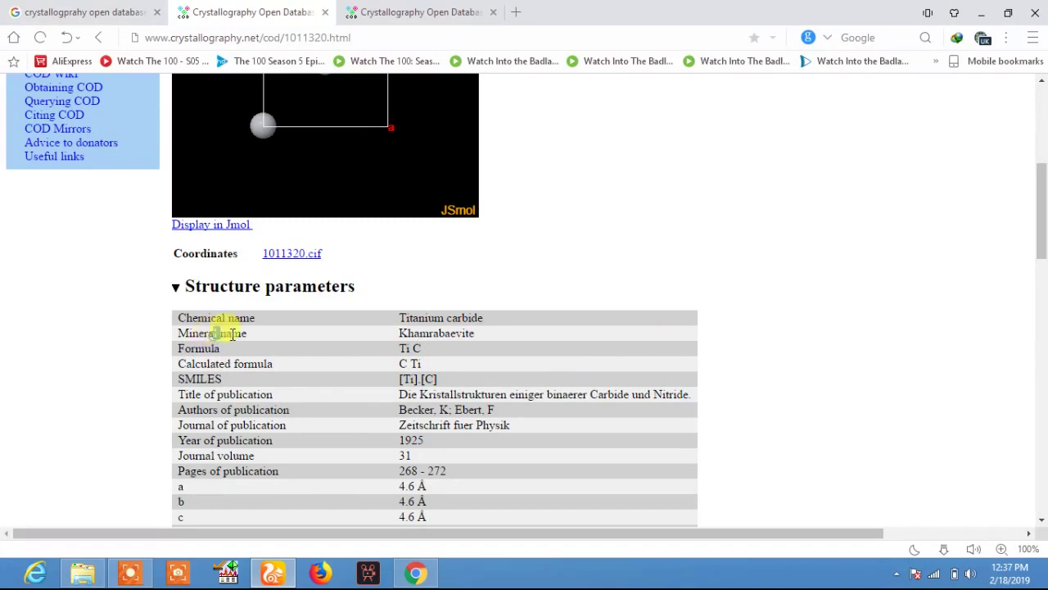
Read the chemical name and the publication's journal, year, volume and pages in entry 1011320's structure parameters.
{"action": "left_click_drag", "start_coordinate": [251, 318], "coordinate": [483, 318]}
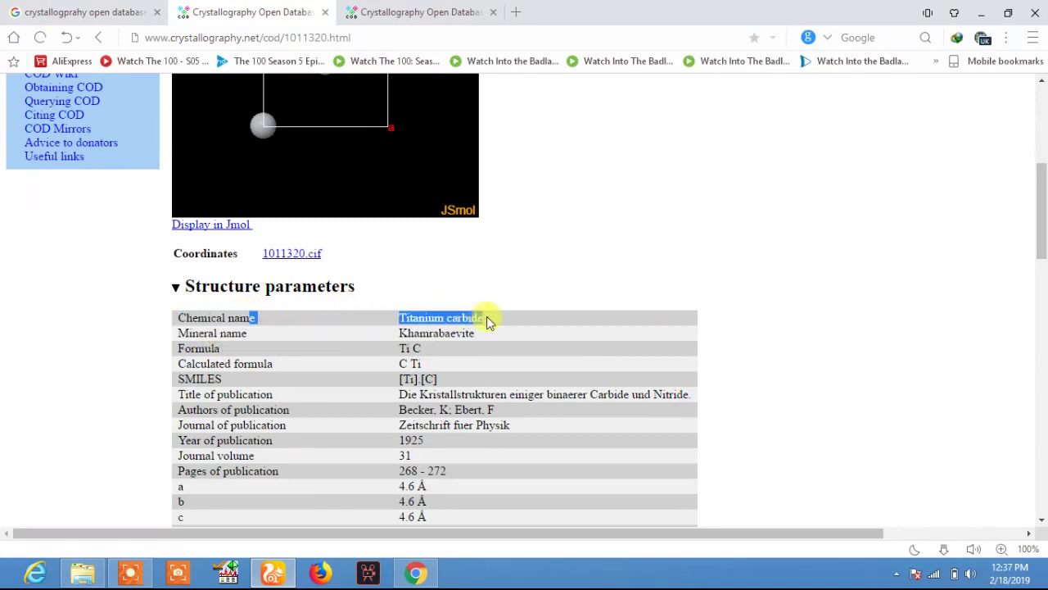
{"action": "left_click", "coordinate": [492, 320]}
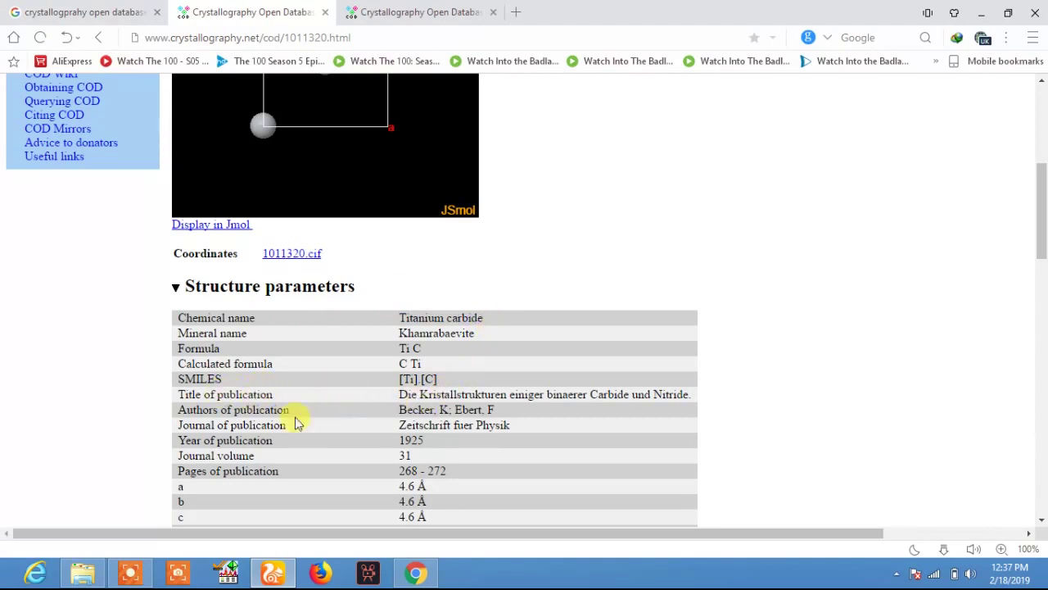
{"action": "left_click_drag", "start_coordinate": [1043, 230], "coordinate": [1045, 266]}
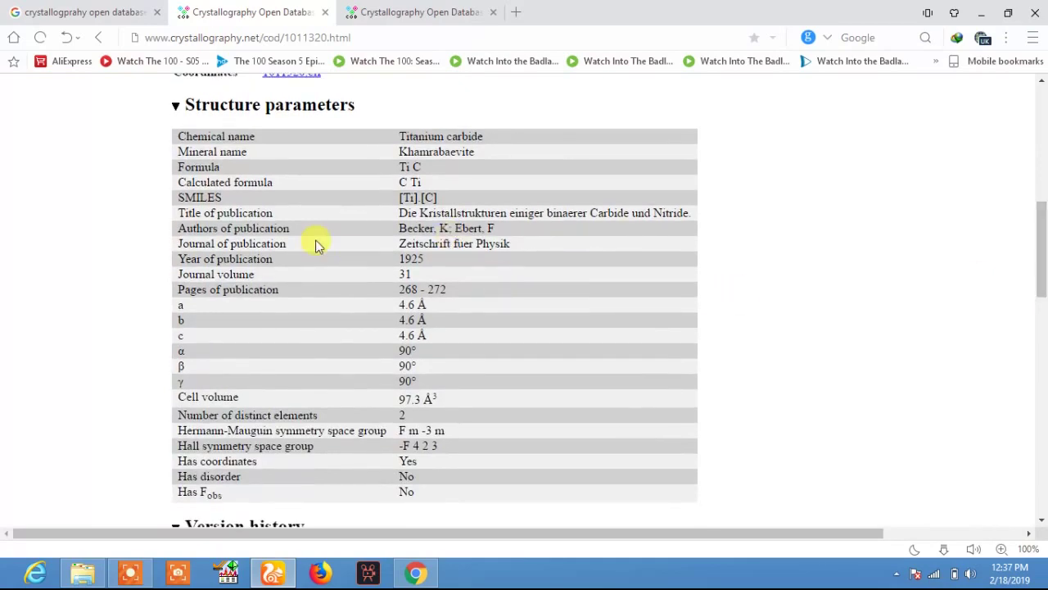
{"action": "left_click_drag", "start_coordinate": [181, 243], "coordinate": [279, 243]}
{"action": "left_click_drag", "start_coordinate": [403, 240], "coordinate": [491, 243]}
{"action": "left_click", "coordinate": [211, 259]}
{"action": "left_click_drag", "start_coordinate": [216, 259], "coordinate": [275, 261]}
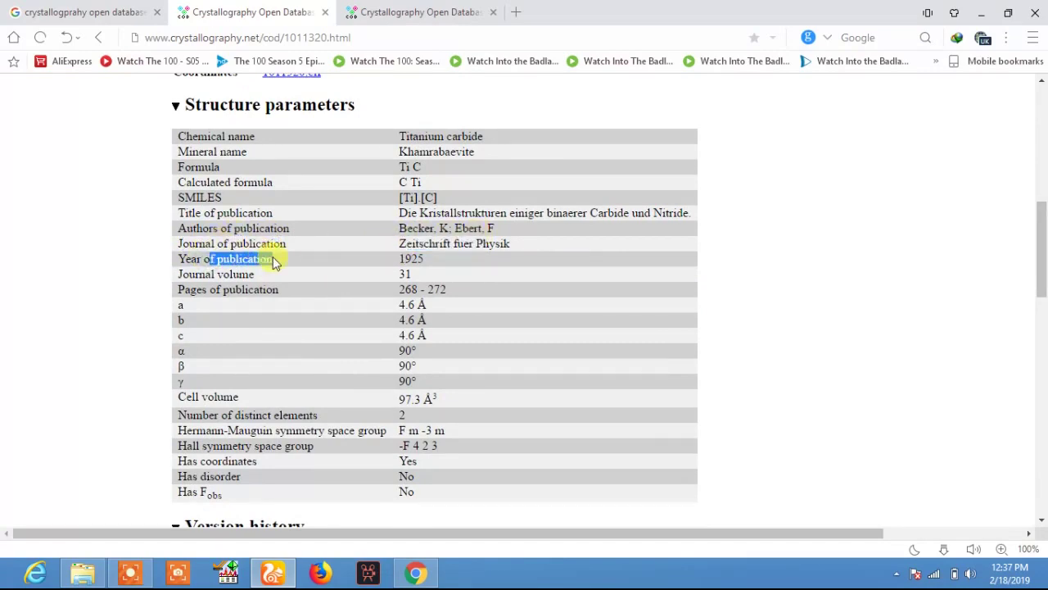
{"action": "double_click", "coordinate": [403, 260]}
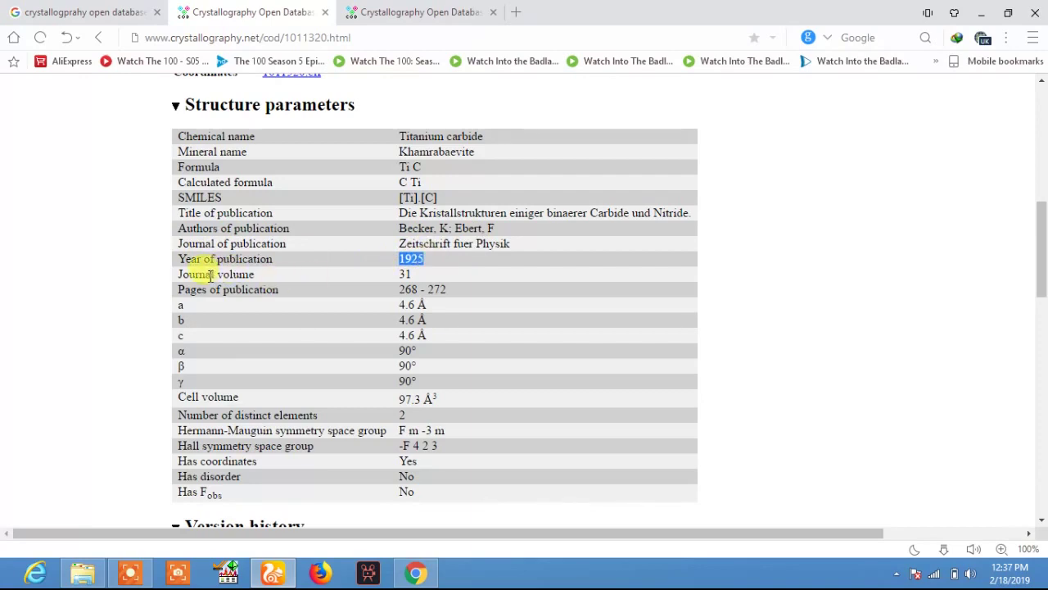
{"action": "left_click_drag", "start_coordinate": [210, 276], "coordinate": [253, 275]}
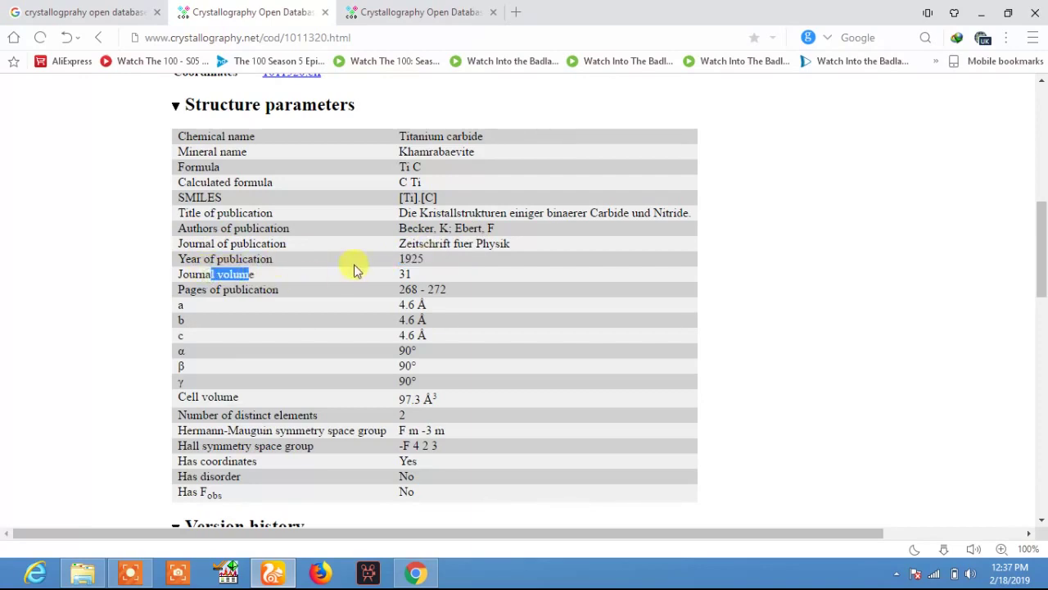
{"action": "left_click_drag", "start_coordinate": [216, 290], "coordinate": [299, 289]}
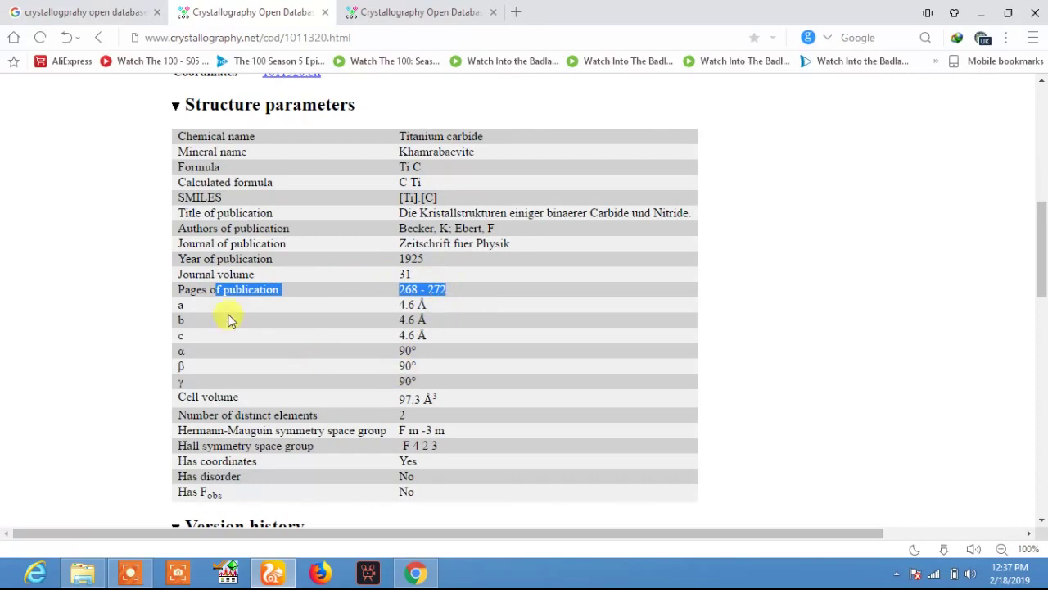
Read the cell lengths and angles, cell volume, number of distinct elements and Hermann-Mauguin space group of entry 1011320.
{"action": "left_click_drag", "start_coordinate": [407, 305], "coordinate": [425, 384]}
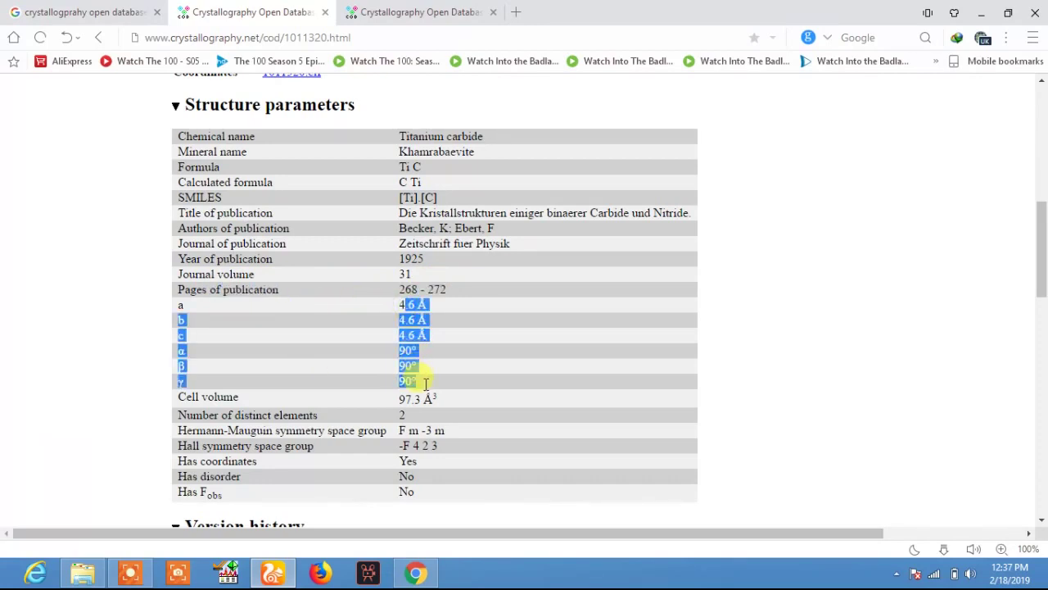
{"action": "left_click_drag", "start_coordinate": [400, 398], "coordinate": [437, 398]}
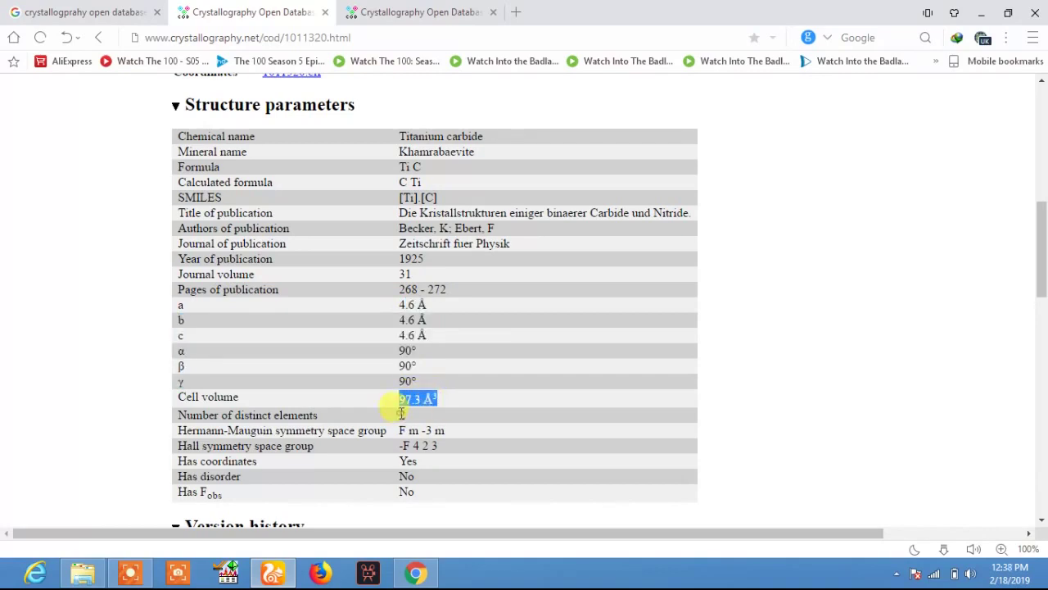
{"action": "left_click_drag", "start_coordinate": [401, 412], "coordinate": [411, 414]}
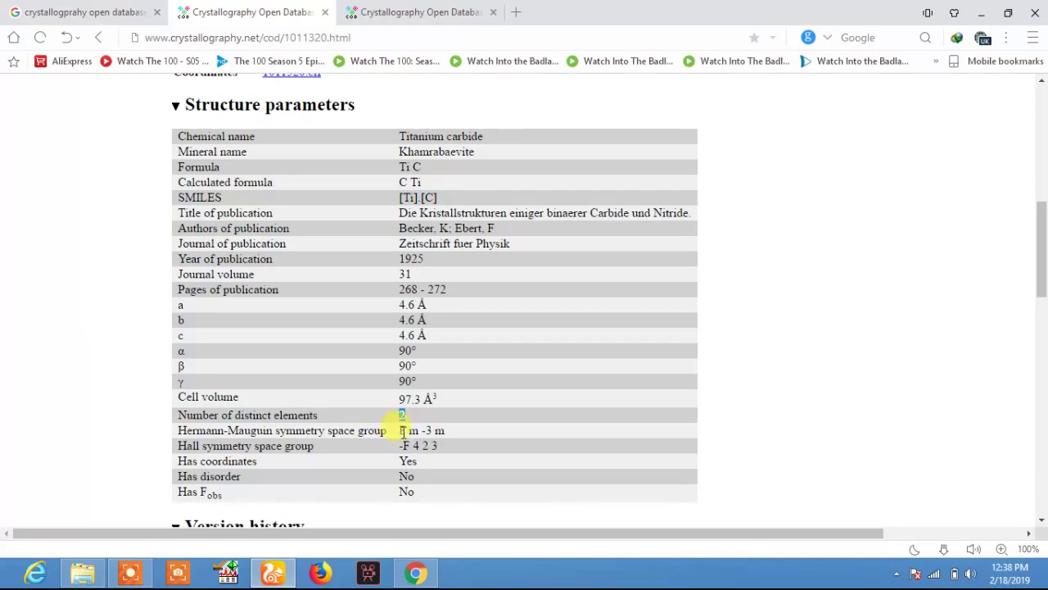
{"action": "left_click_drag", "start_coordinate": [416, 430], "coordinate": [443, 428]}
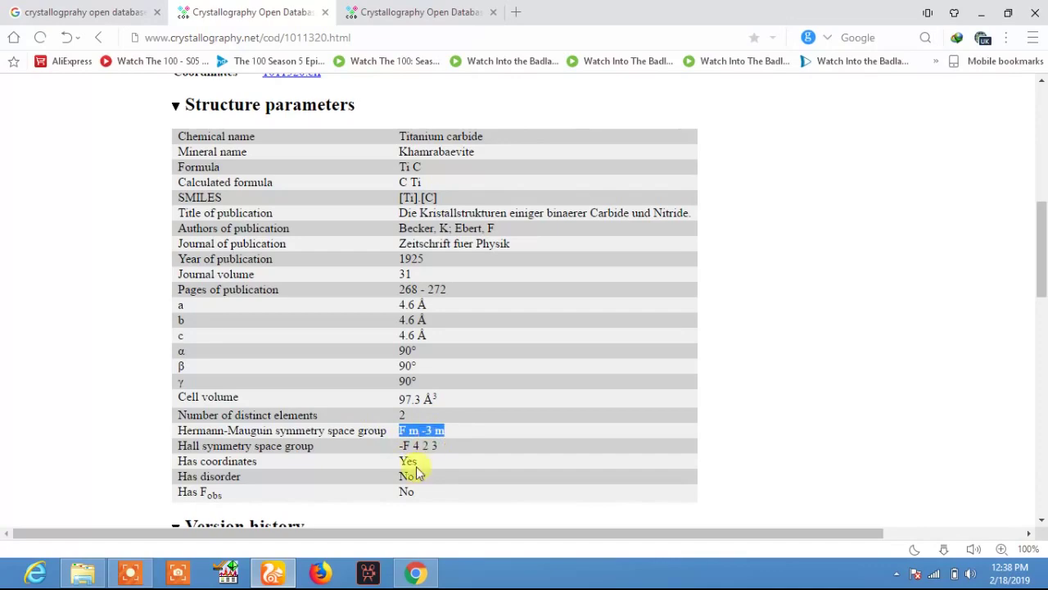
Download the coordinates file 1011320.cif from the titanium carbide entry page.
{"action": "left_click_drag", "start_coordinate": [1042, 254], "coordinate": [1042, 209]}
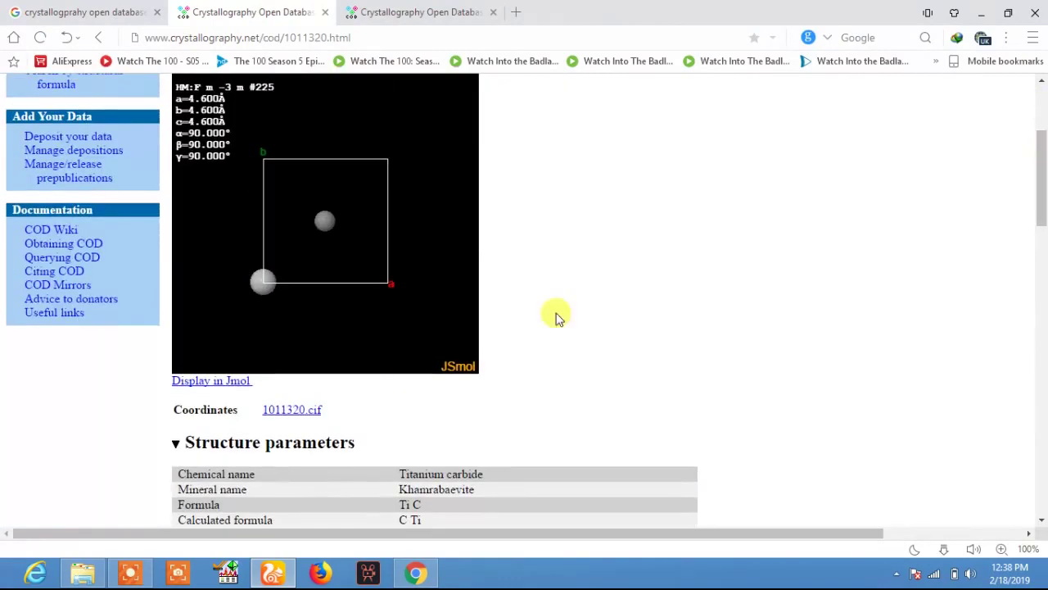
{"action": "left_click", "coordinate": [292, 410]}
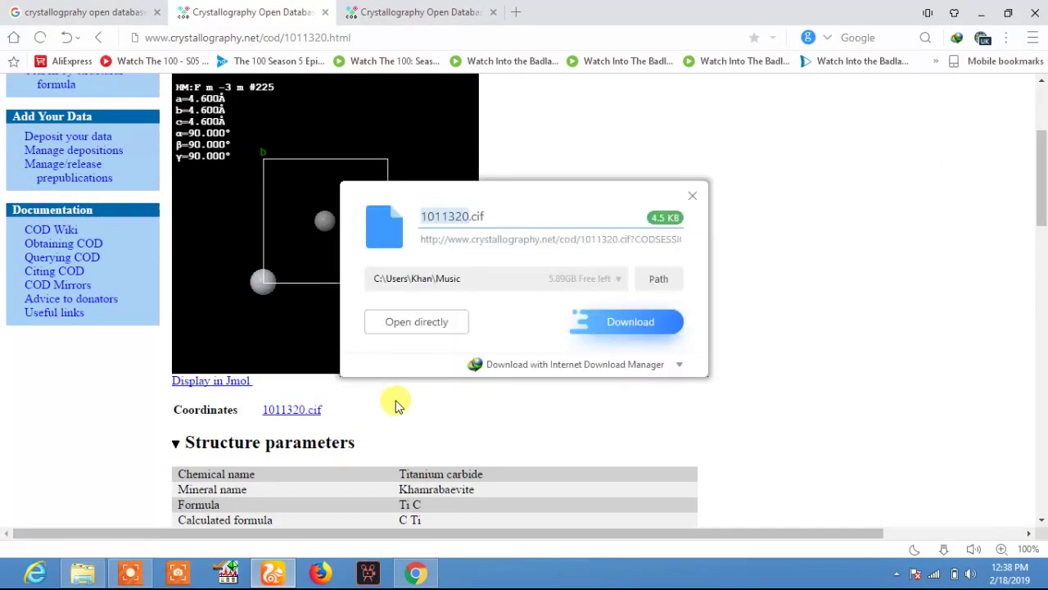
{"action": "left_click", "coordinate": [615, 321]}
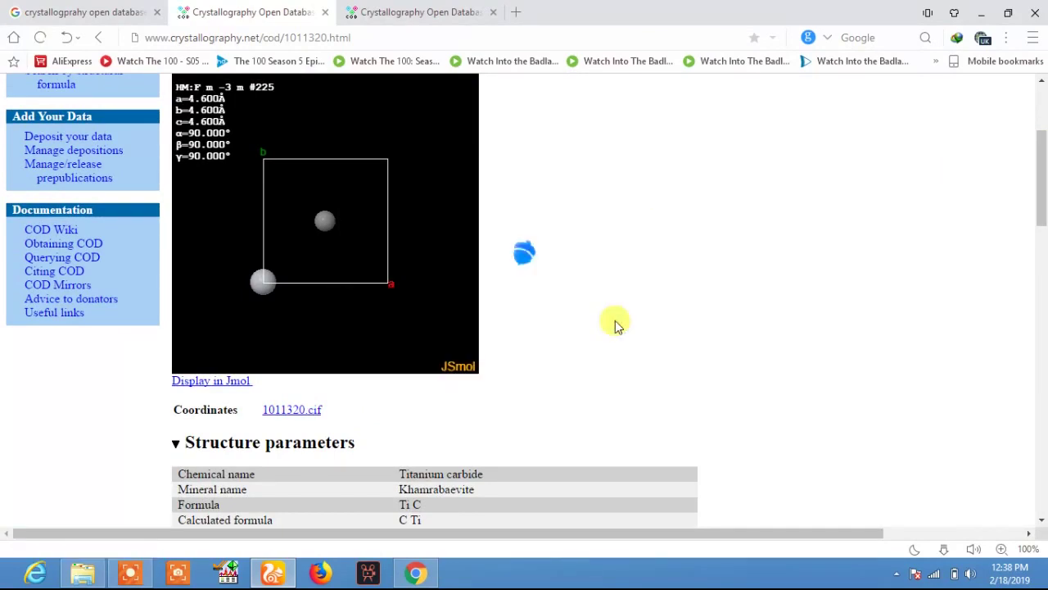
Show the downloaded 1011320.cif in its containing folder from the browser's download list.
{"action": "left_click", "coordinate": [944, 549]}
{"action": "left_click", "coordinate": [945, 550]}
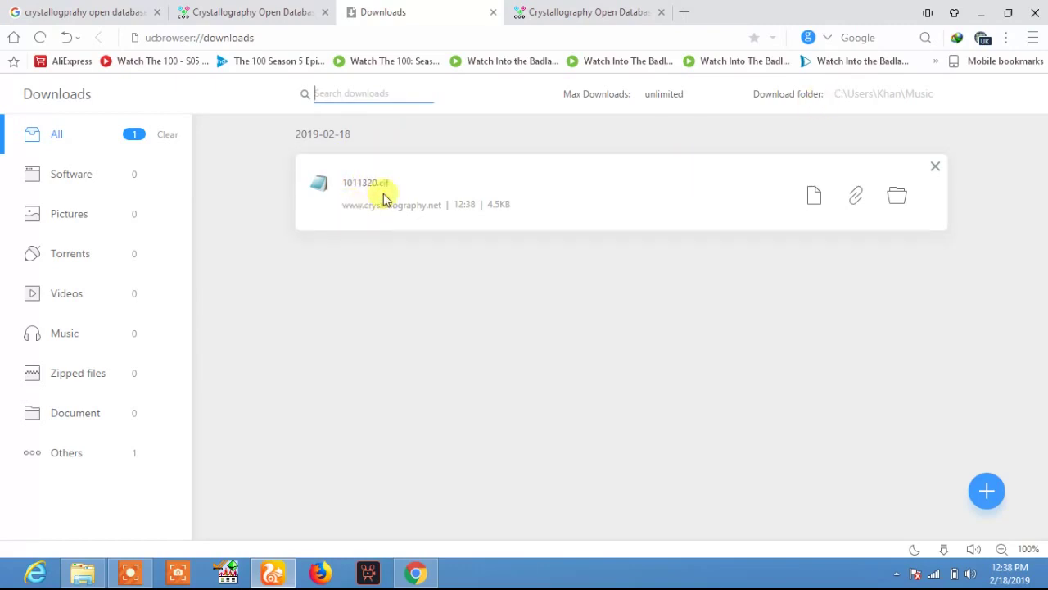
{"action": "left_click", "coordinate": [898, 195]}
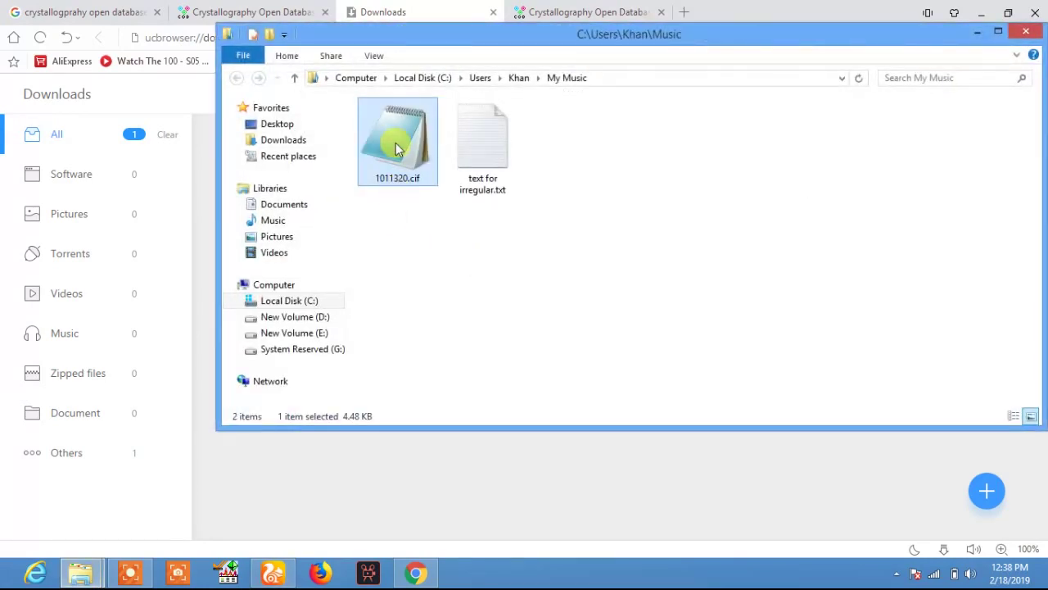
{"action": "right_click", "coordinate": [393, 144]}
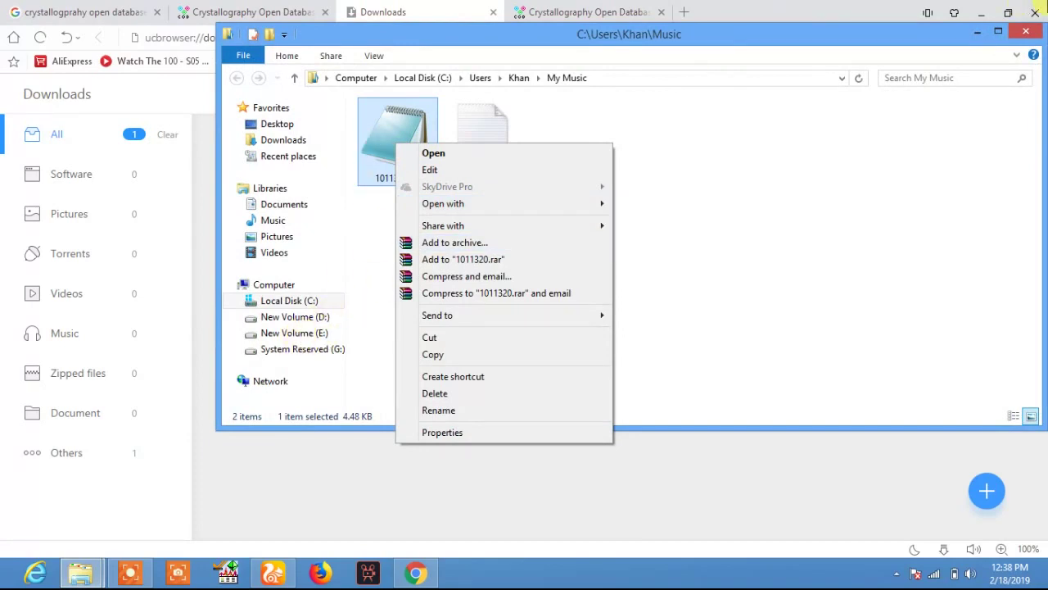
Start VESTA from its shortcut in the "partition e" folder on the E: drive.
{"action": "left_click", "coordinate": [320, 334]}
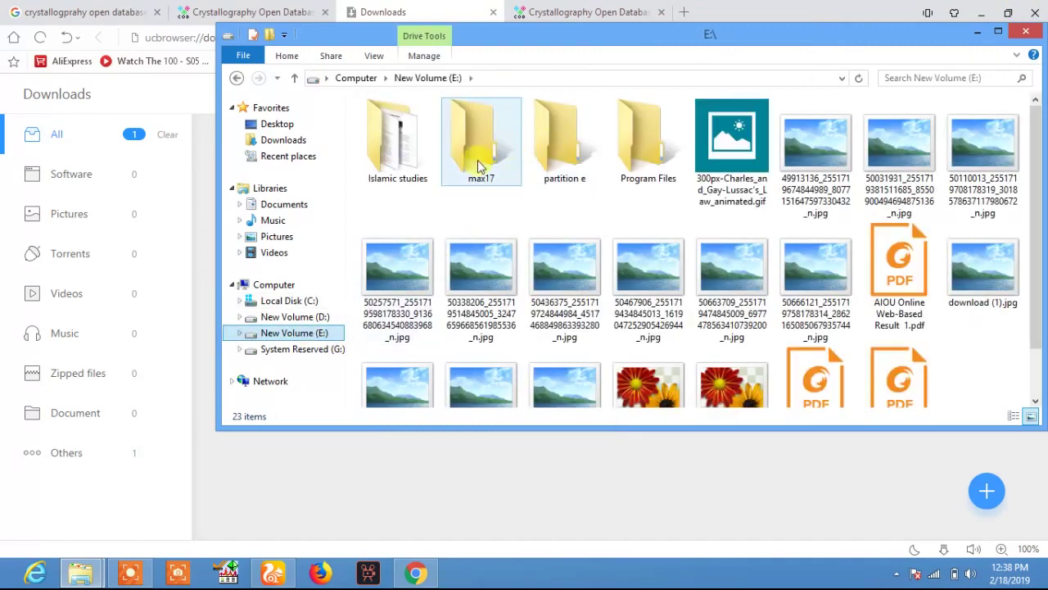
{"action": "double_click", "coordinate": [623, 135]}
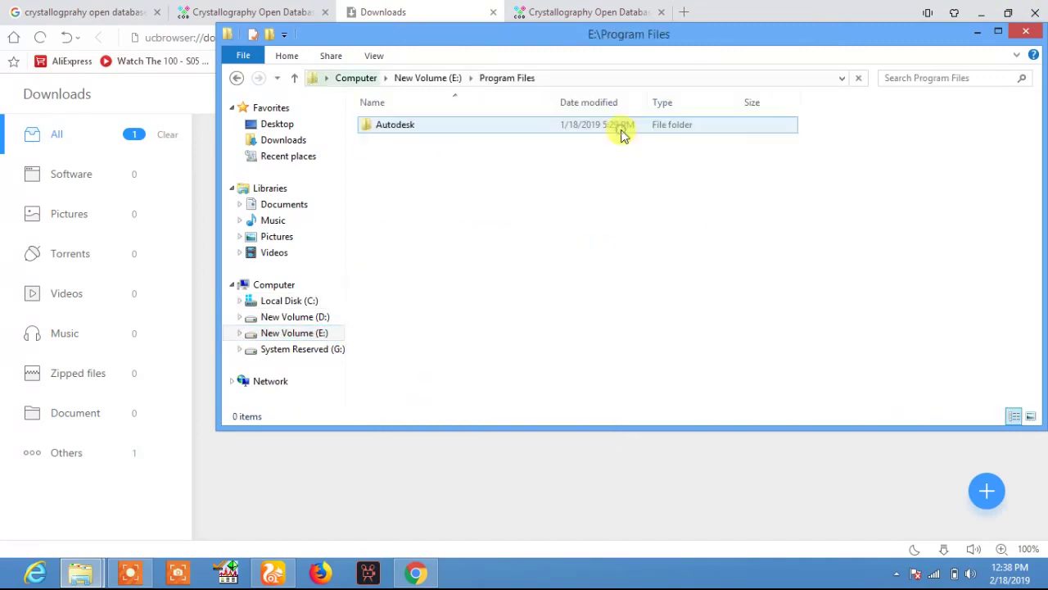
{"action": "left_click", "coordinate": [237, 82]}
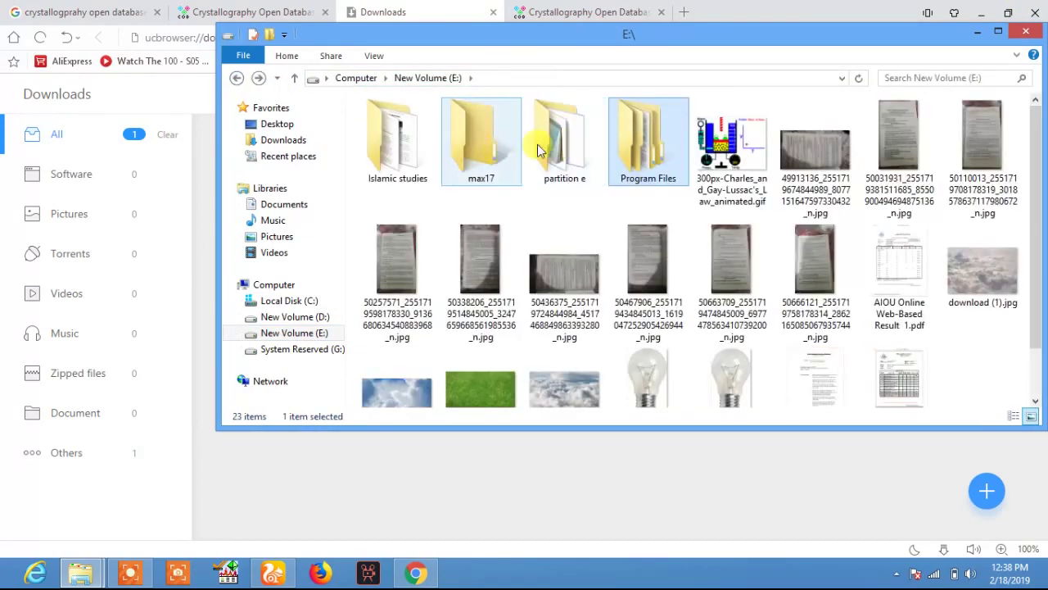
{"action": "double_click", "coordinate": [574, 145]}
{"action": "left_click_drag", "start_coordinate": [1035, 144], "coordinate": [1035, 361]}
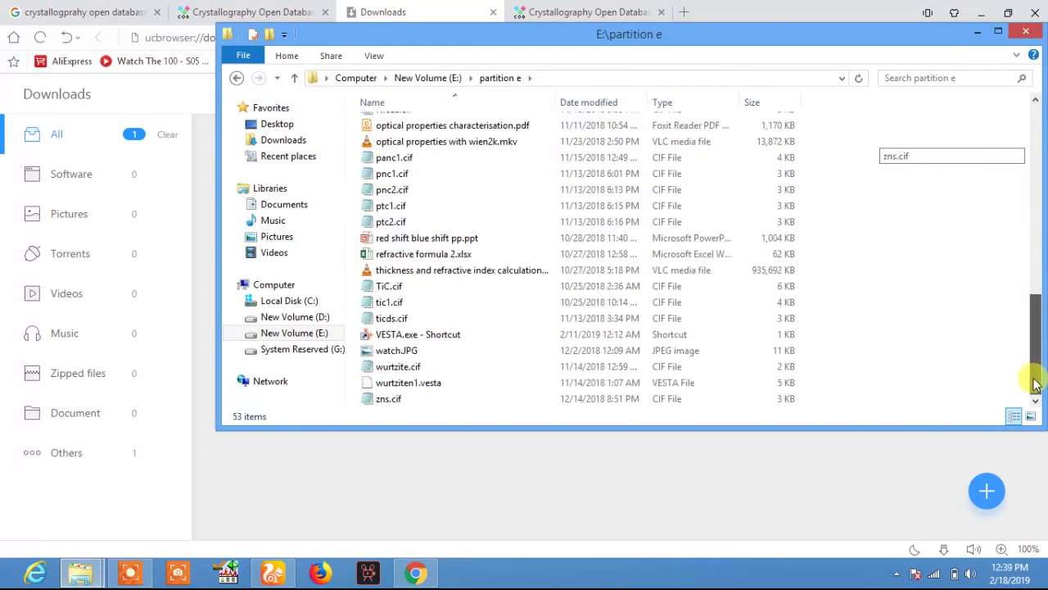
{"action": "double_click", "coordinate": [482, 338]}
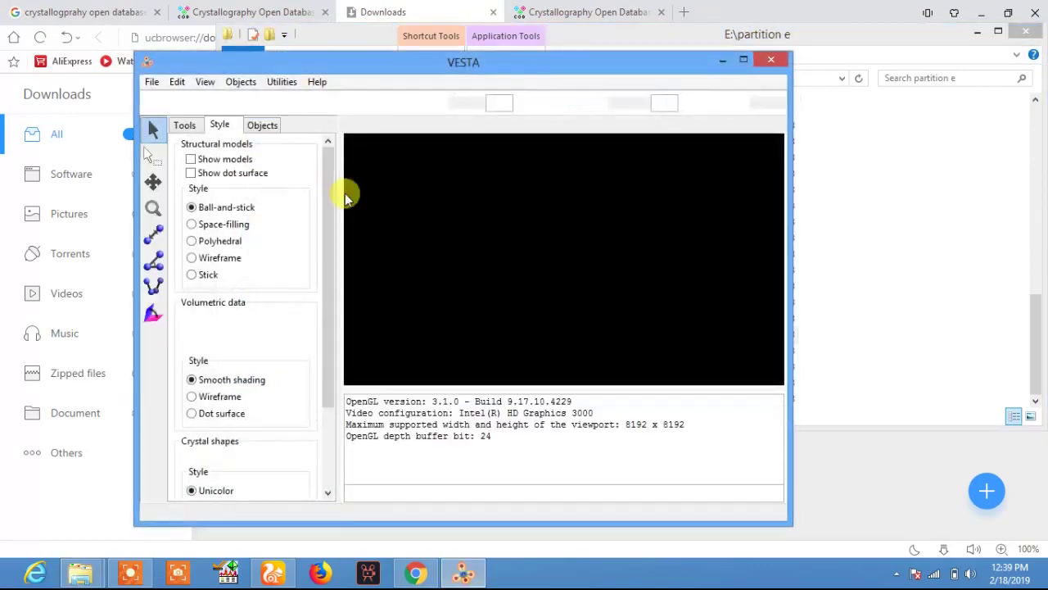
Return to the Music folder beside the VESTA window and load 1011320.cif into VESTA.
{"action": "left_click_drag", "start_coordinate": [373, 64], "coordinate": [393, 162]}
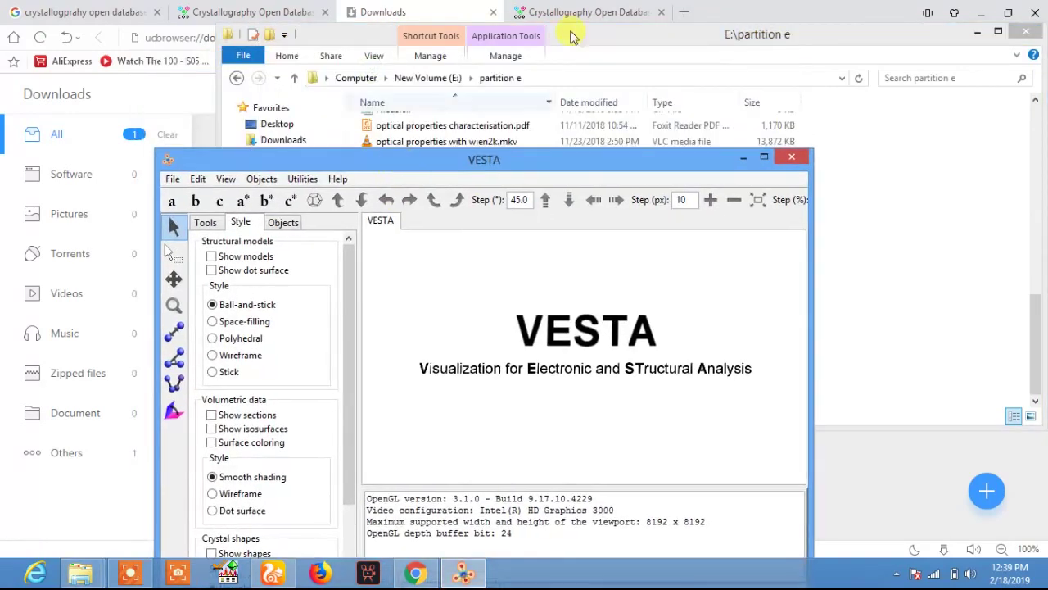
{"action": "left_click", "coordinate": [607, 44]}
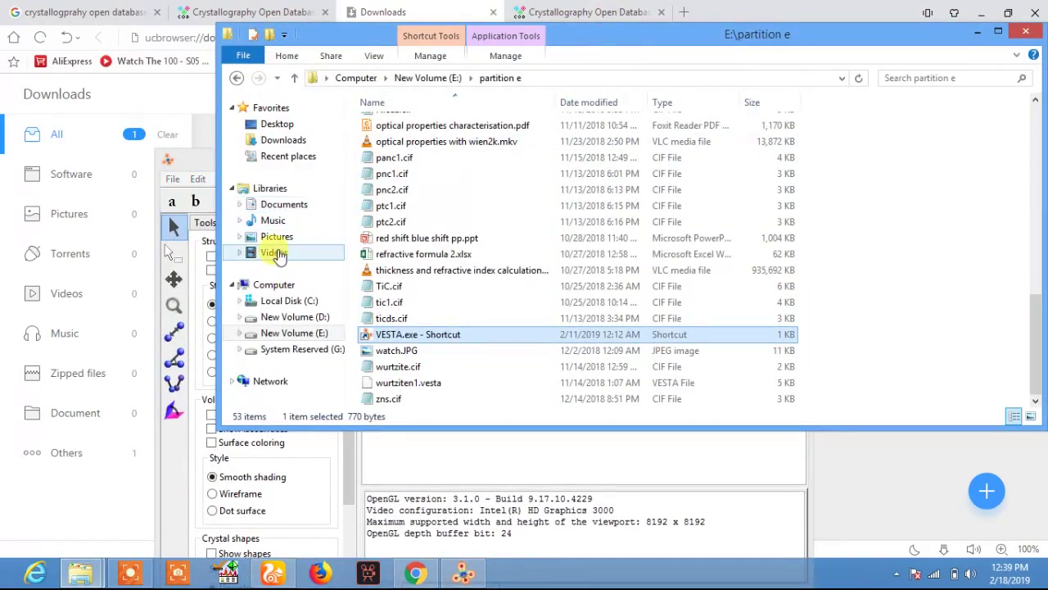
{"action": "left_click", "coordinate": [236, 78]}
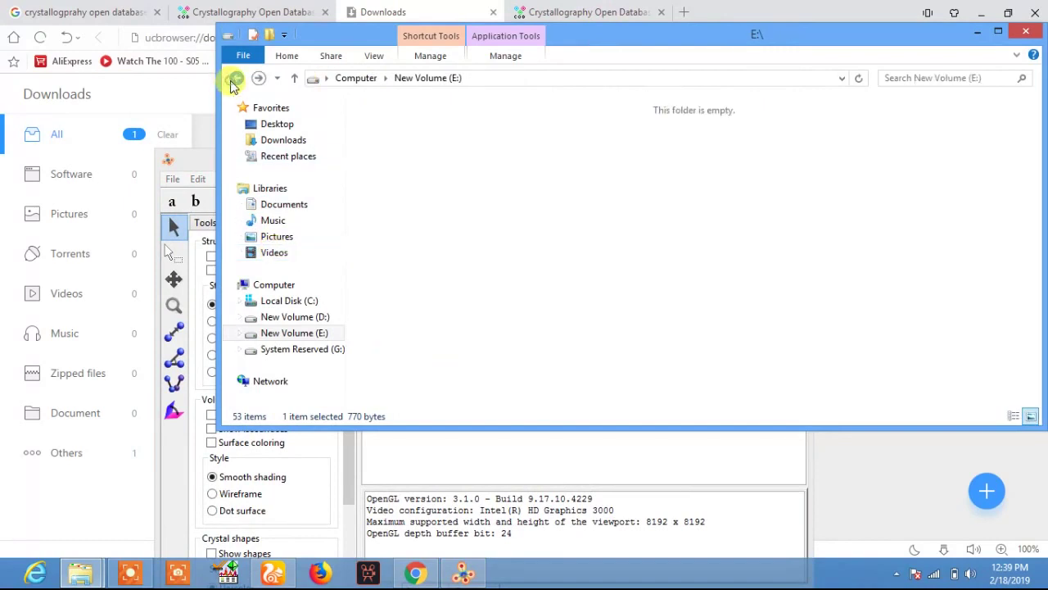
{"action": "left_click", "coordinate": [236, 79]}
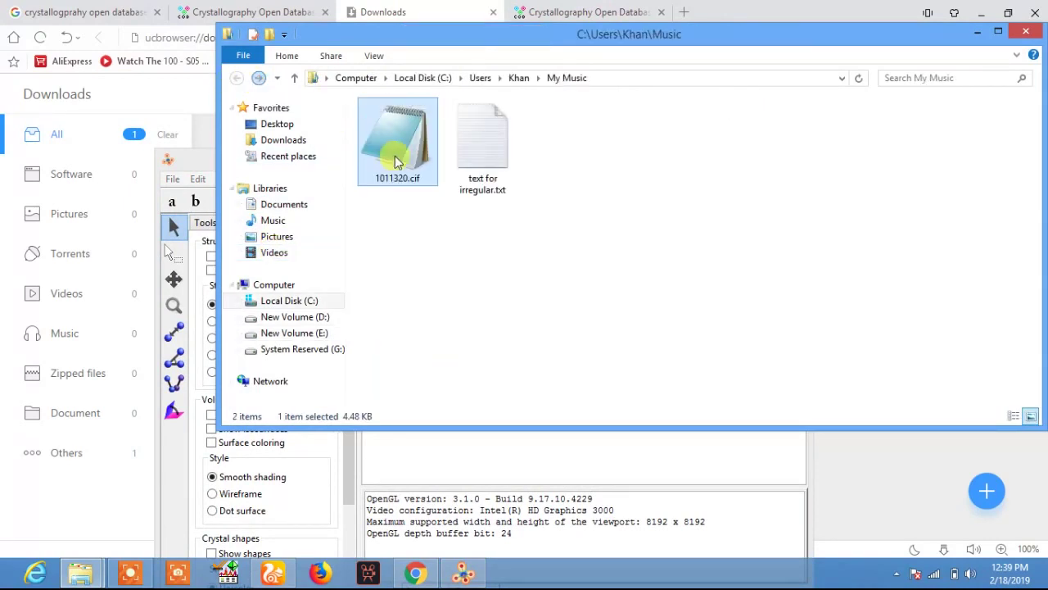
{"action": "left_click", "coordinate": [455, 473]}
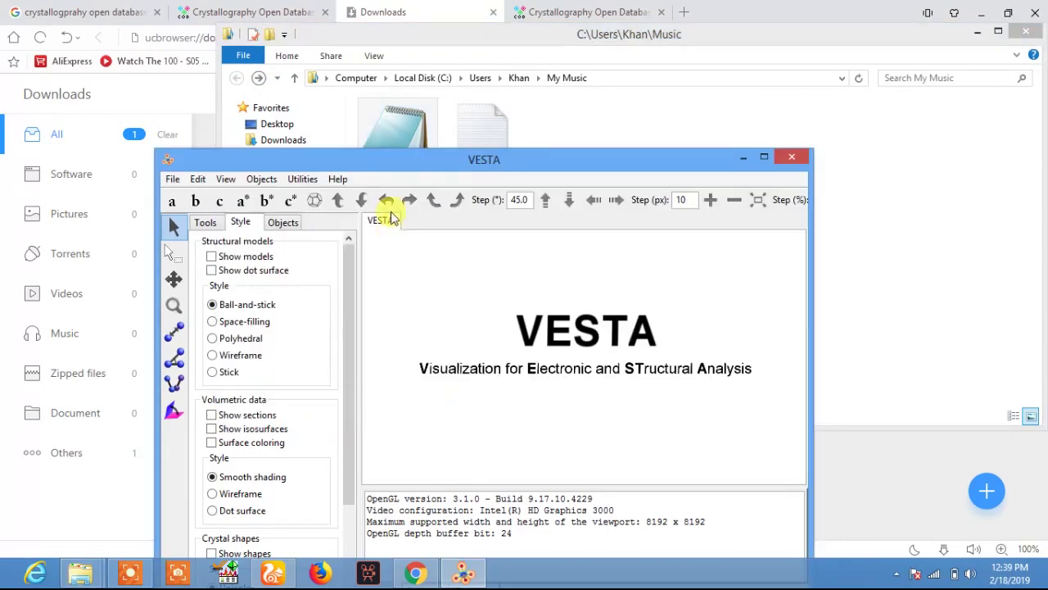
{"action": "left_click_drag", "start_coordinate": [397, 131], "coordinate": [500, 338]}
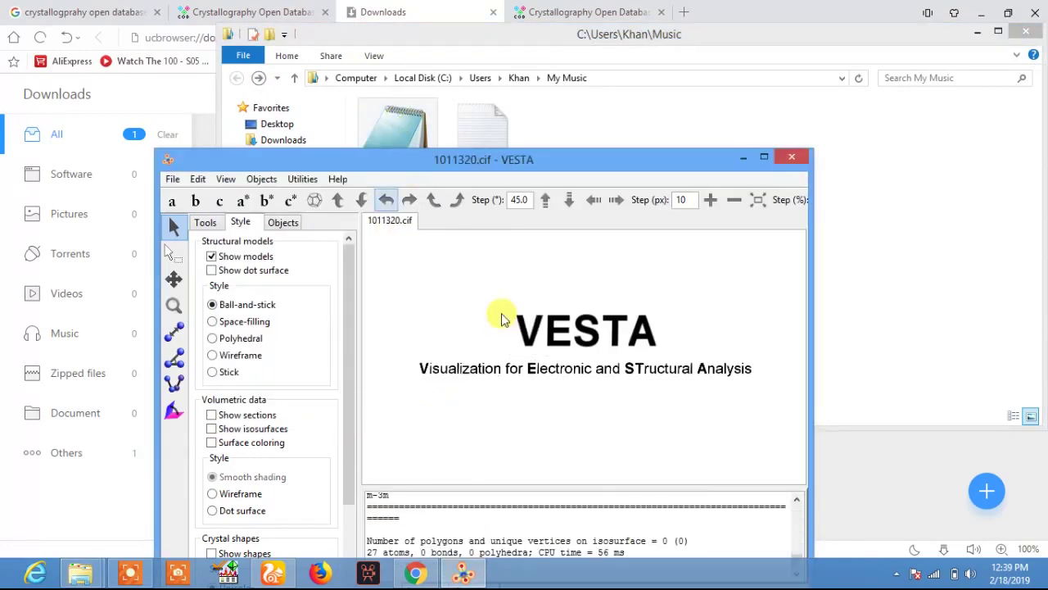
Maximize the VESTA window and rotate the titanium carbide unit cell to examine its atoms from several sides.
{"action": "double_click", "coordinate": [581, 161]}
{"action": "left_click_drag", "start_coordinate": [582, 169], "coordinate": [604, 461]}
{"action": "left_click_drag", "start_coordinate": [564, 270], "coordinate": [541, 288]}
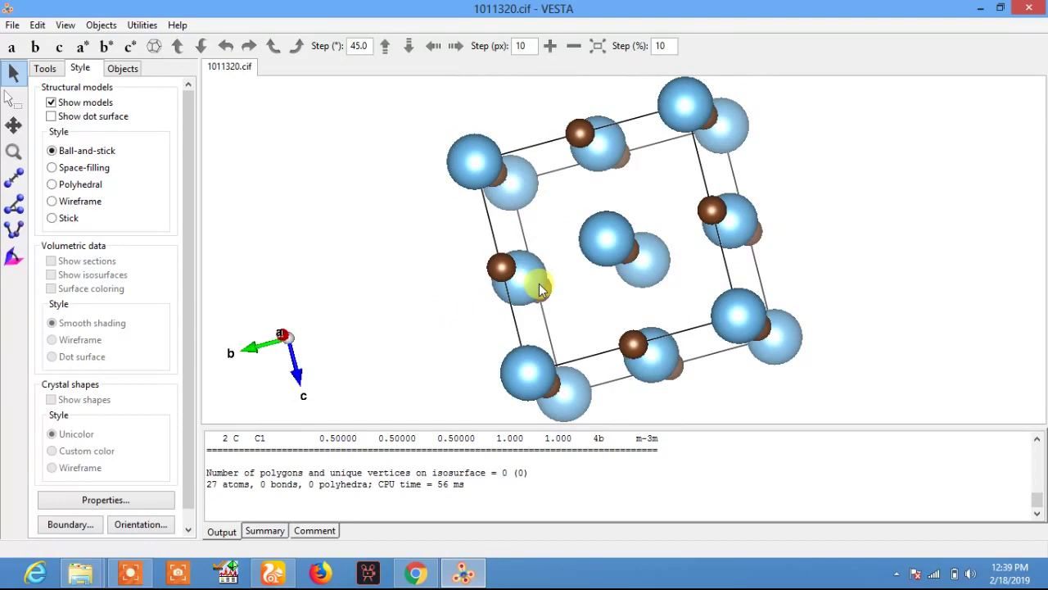
{"action": "left_click_drag", "start_coordinate": [540, 289], "coordinate": [300, 320]}
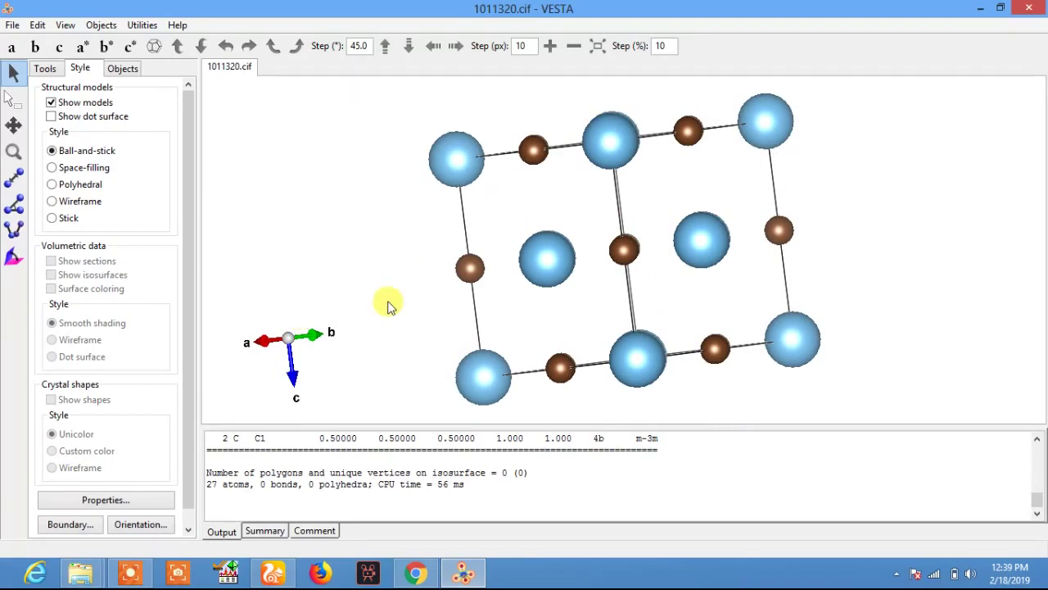
{"action": "left_click_drag", "start_coordinate": [533, 298], "coordinate": [598, 298]}
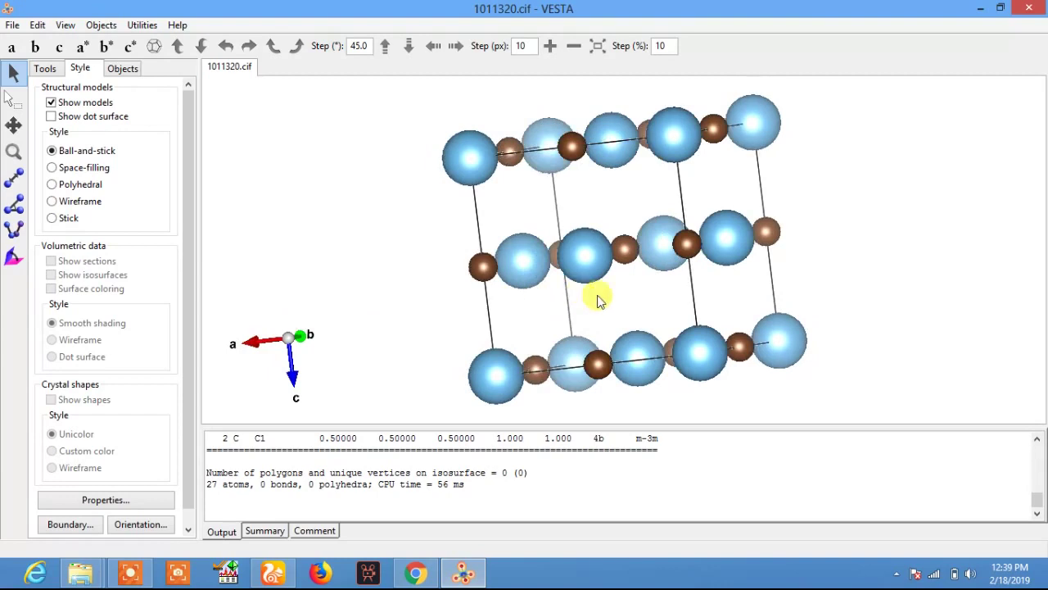
Turn on the site labels for the Ti and C atoms and examine the labelled cell from another angle.
{"action": "left_click", "coordinate": [123, 69]}
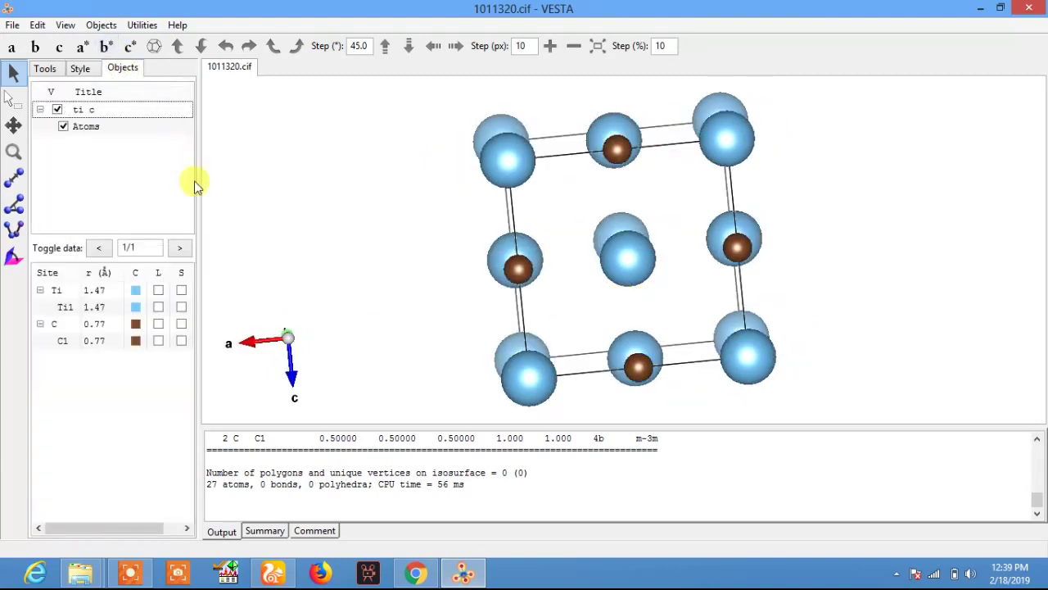
{"action": "left_click", "coordinate": [158, 291]}
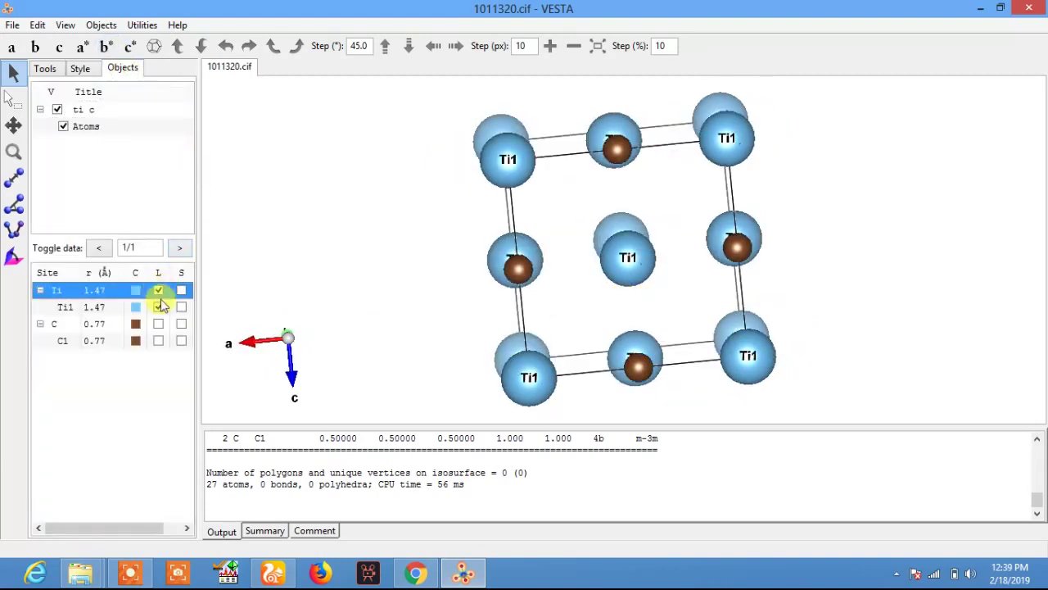
{"action": "left_click", "coordinate": [158, 325]}
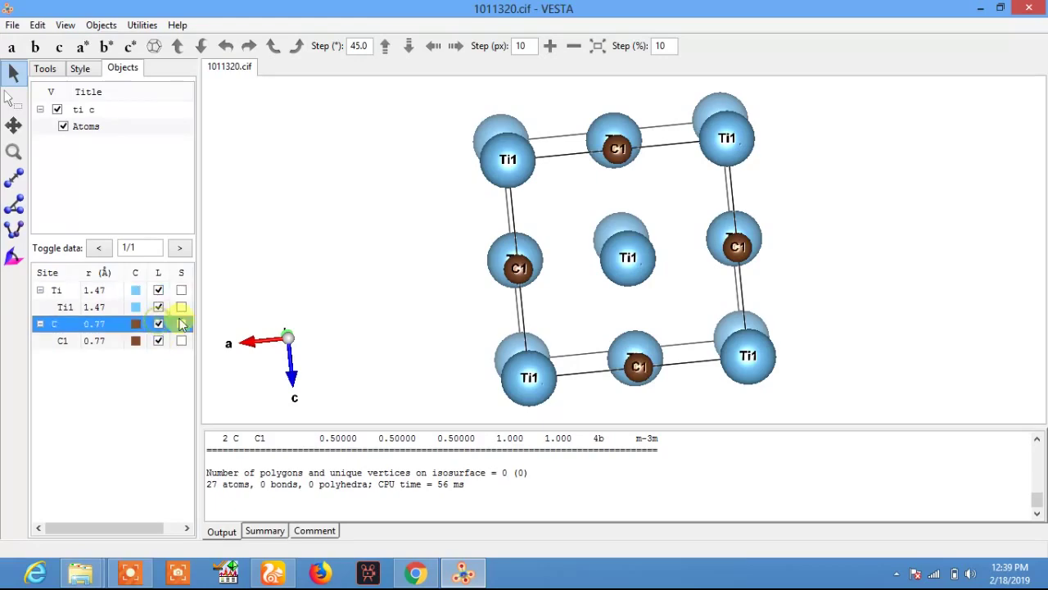
{"action": "left_click_drag", "start_coordinate": [508, 231], "coordinate": [381, 268]}
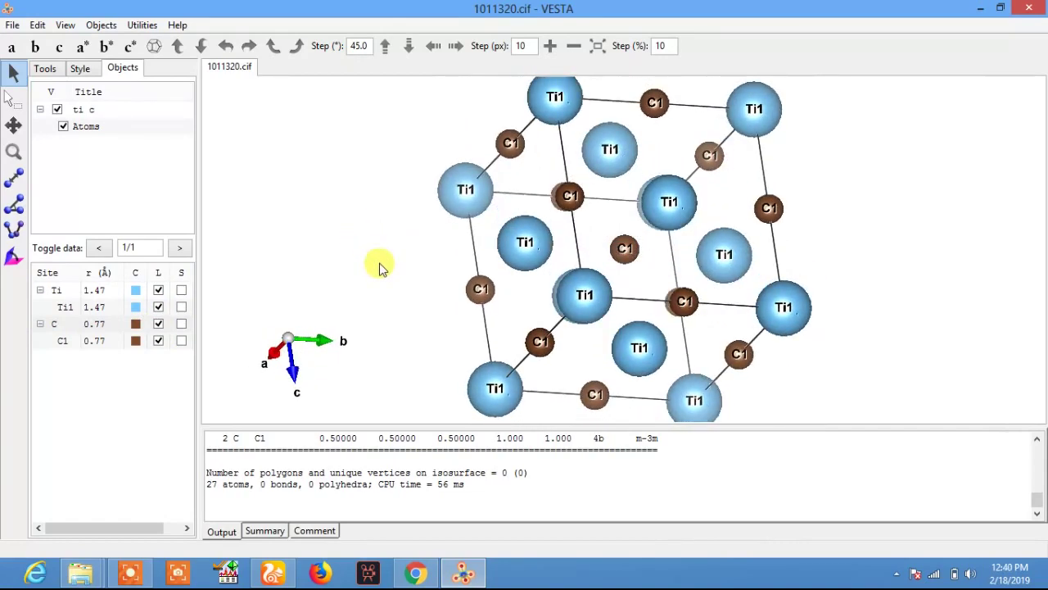